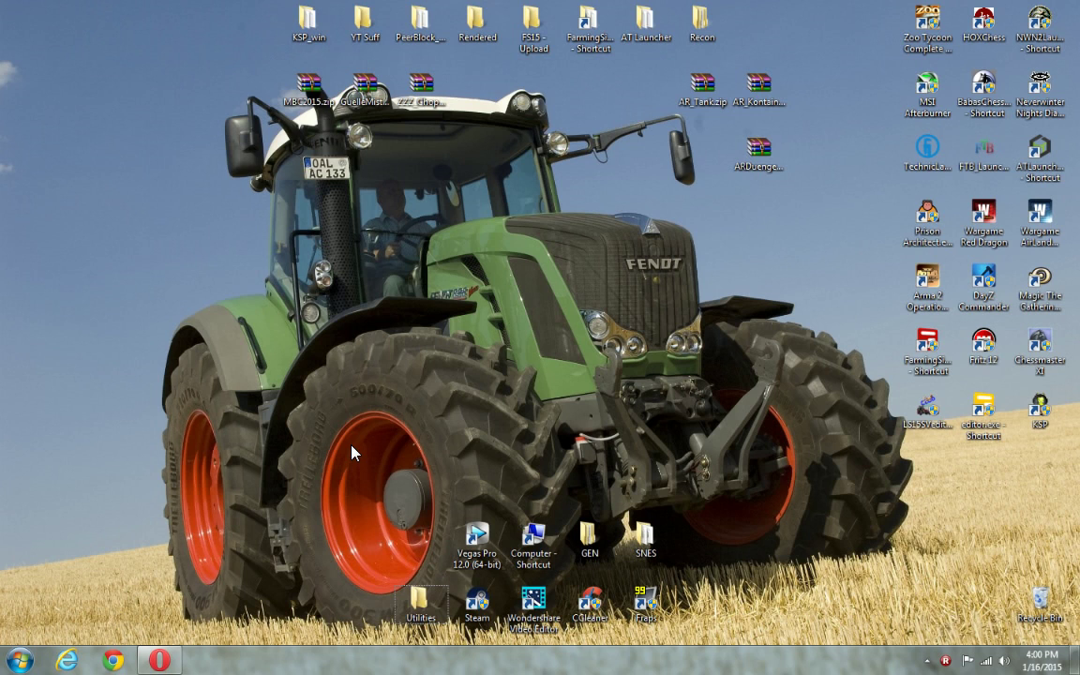
Step: In Opera, search Google for "courseplay" and open the courseplay.github.io/courseplay result
{"action": "mouse_move", "coordinate": [159, 661]}
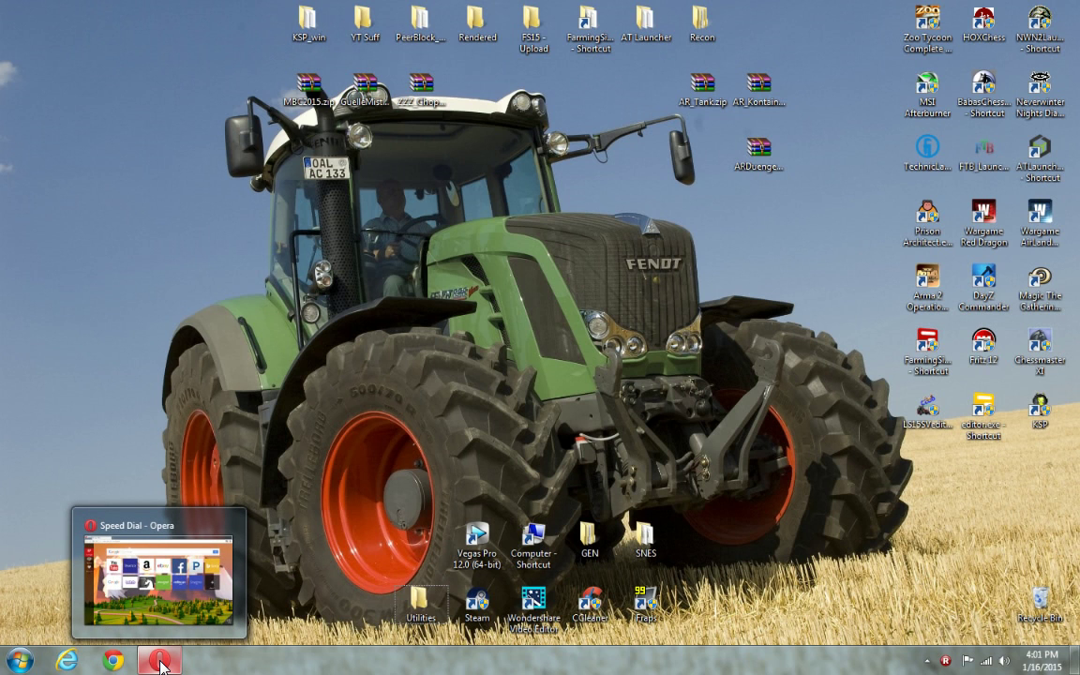
{"action": "left_click", "coordinate": [160, 661]}
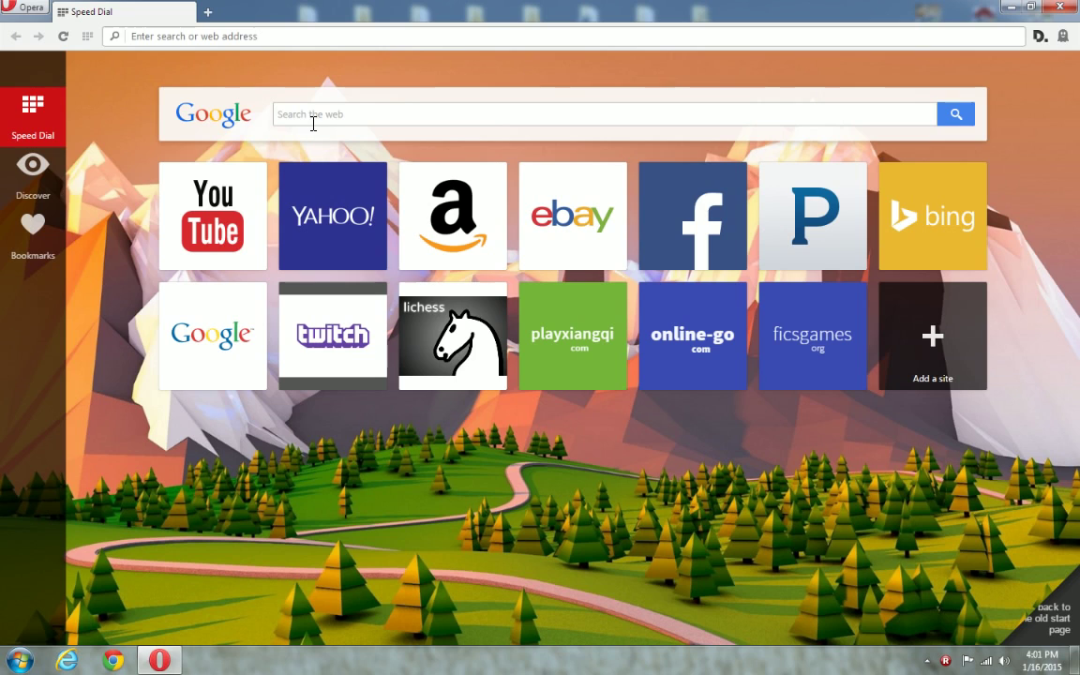
{"action": "type", "text": "cour"}
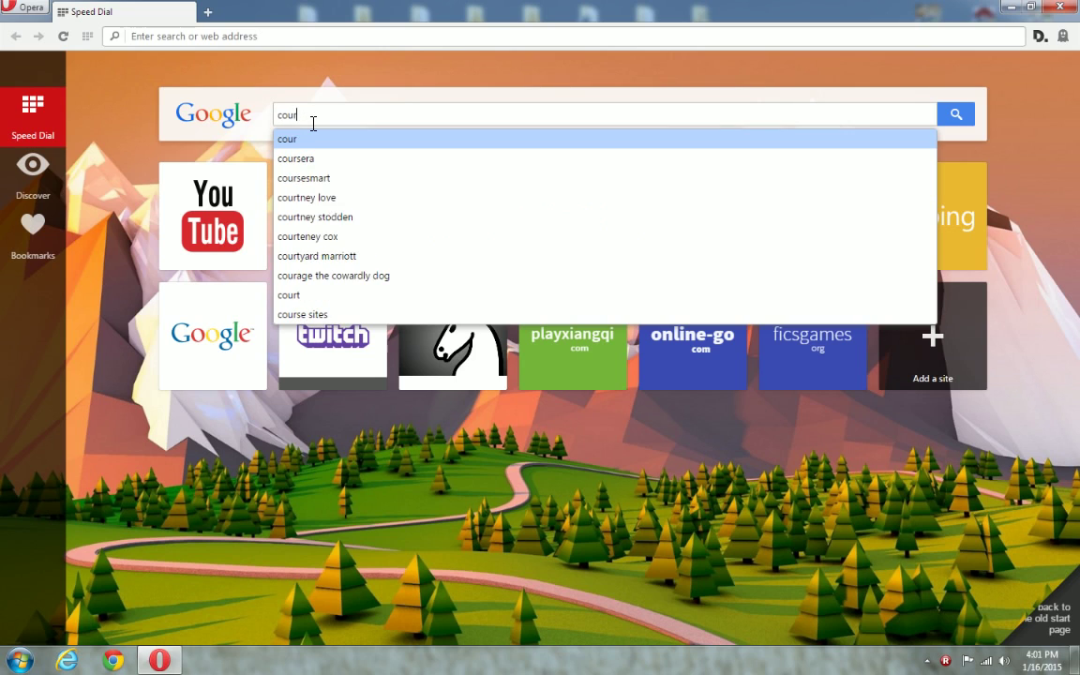
{"action": "type", "text": "seplay"}
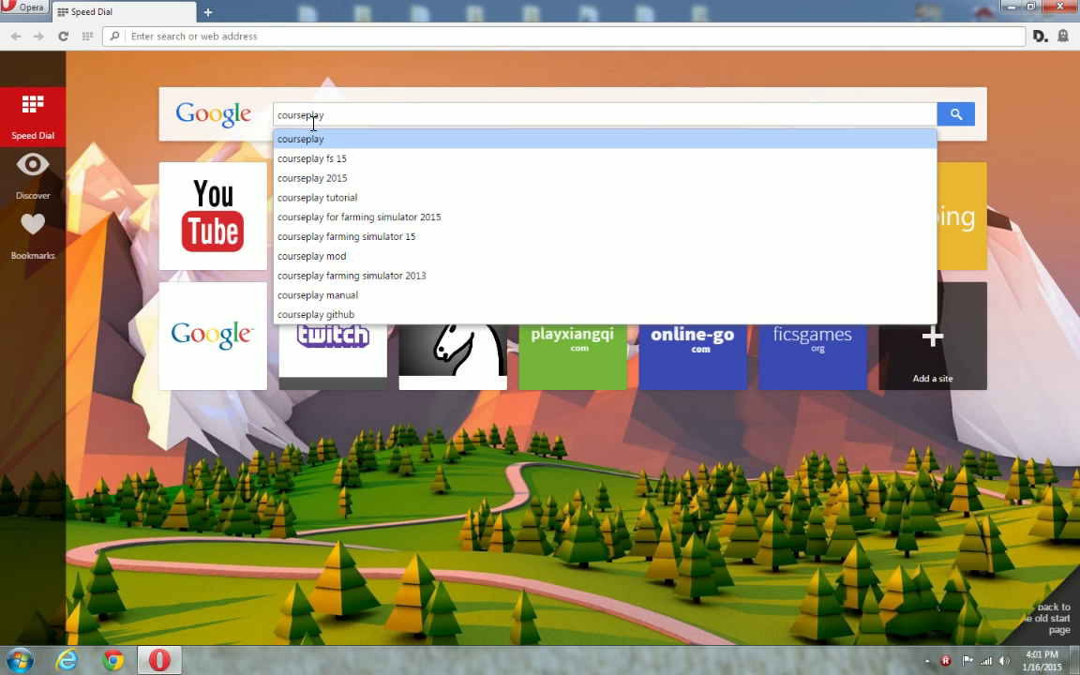
{"action": "key", "text": "Return"}
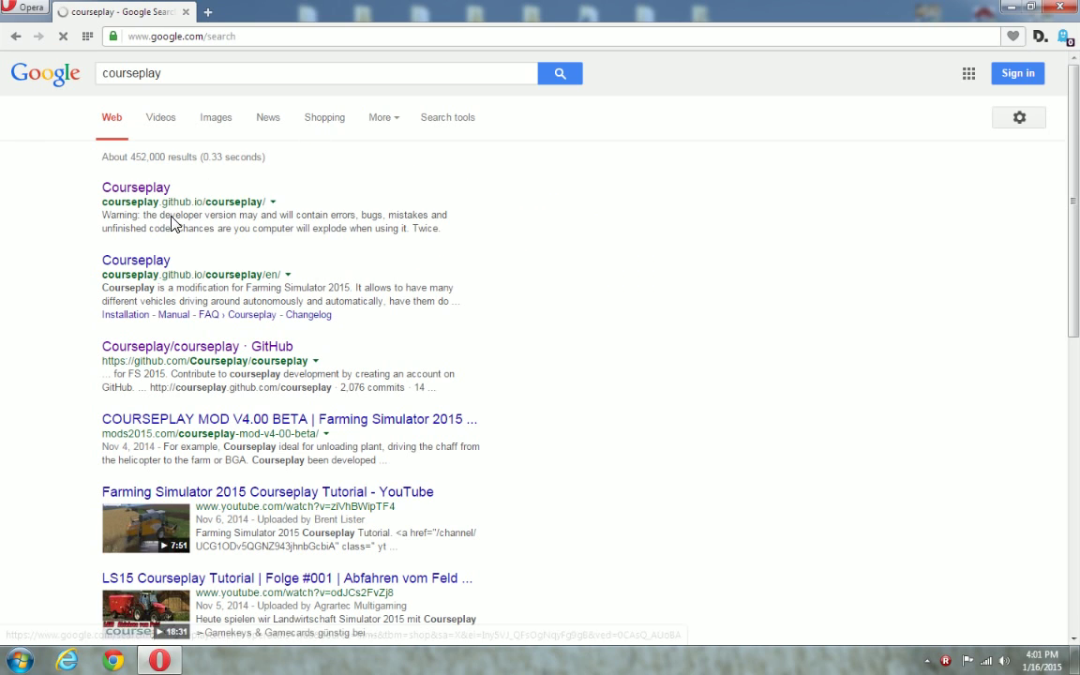
{"action": "left_click", "coordinate": [150, 188]}
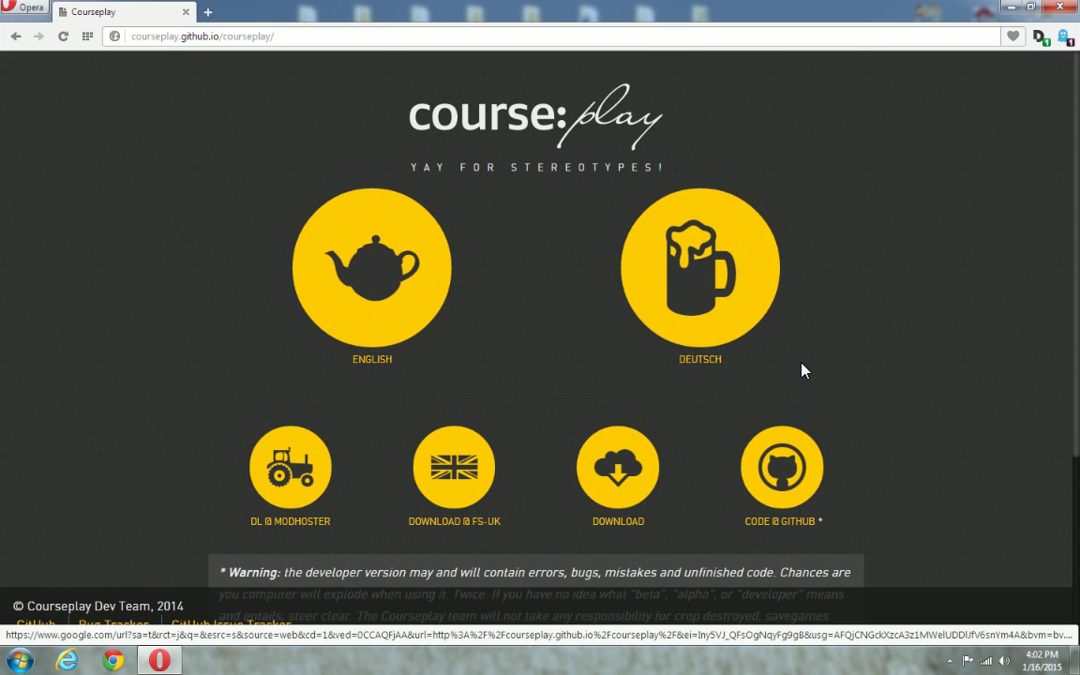
Step: Open the developer version's code repository on GitHub from the Courseplay site
{"action": "left_click", "coordinate": [779, 460]}
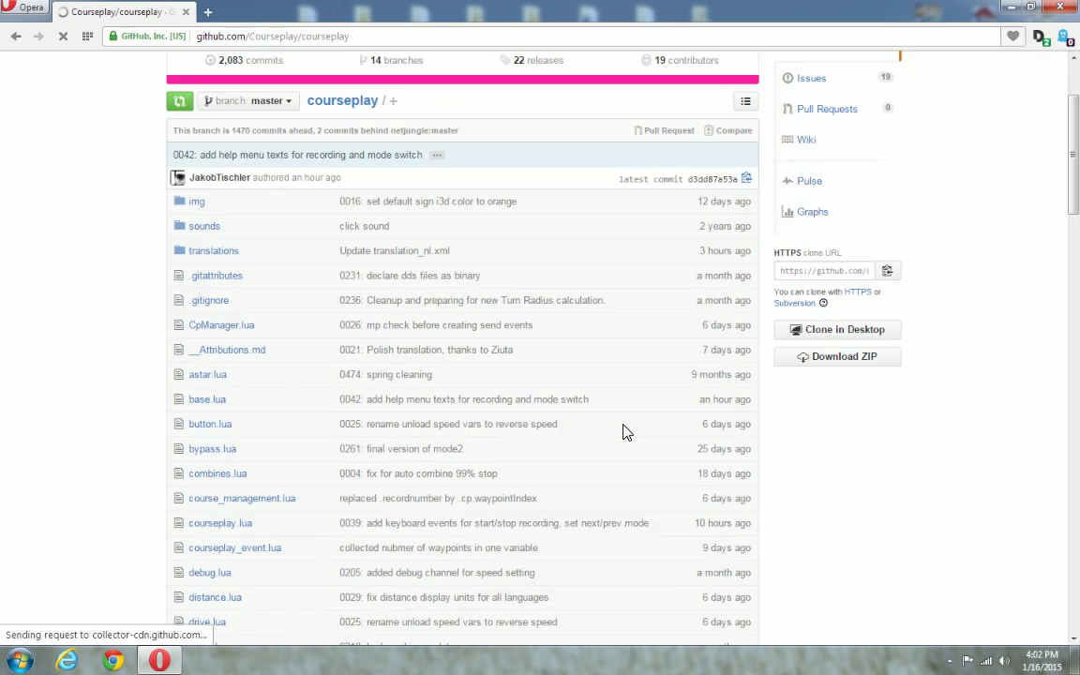
{"action": "left_click", "coordinate": [15, 36]}
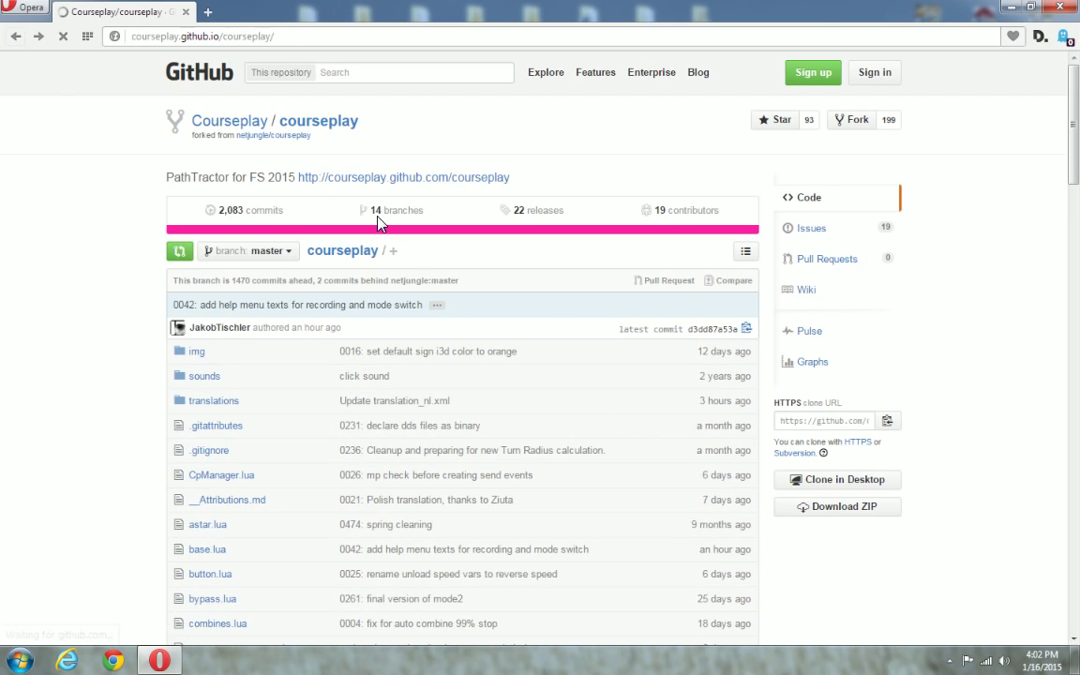
{"action": "left_click", "coordinate": [774, 448]}
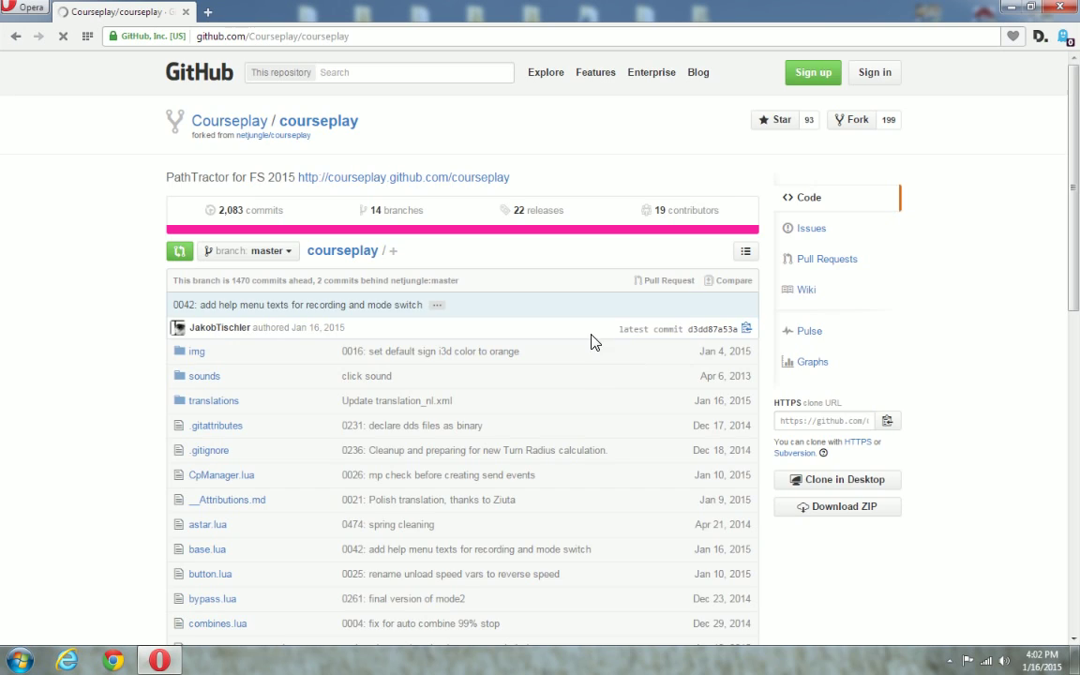
Step: Examine the repository's file list with its commit messages and update dates
{"action": "scroll", "coordinate": [569, 344], "scroll_direction": "down", "scroll_amount": 7}
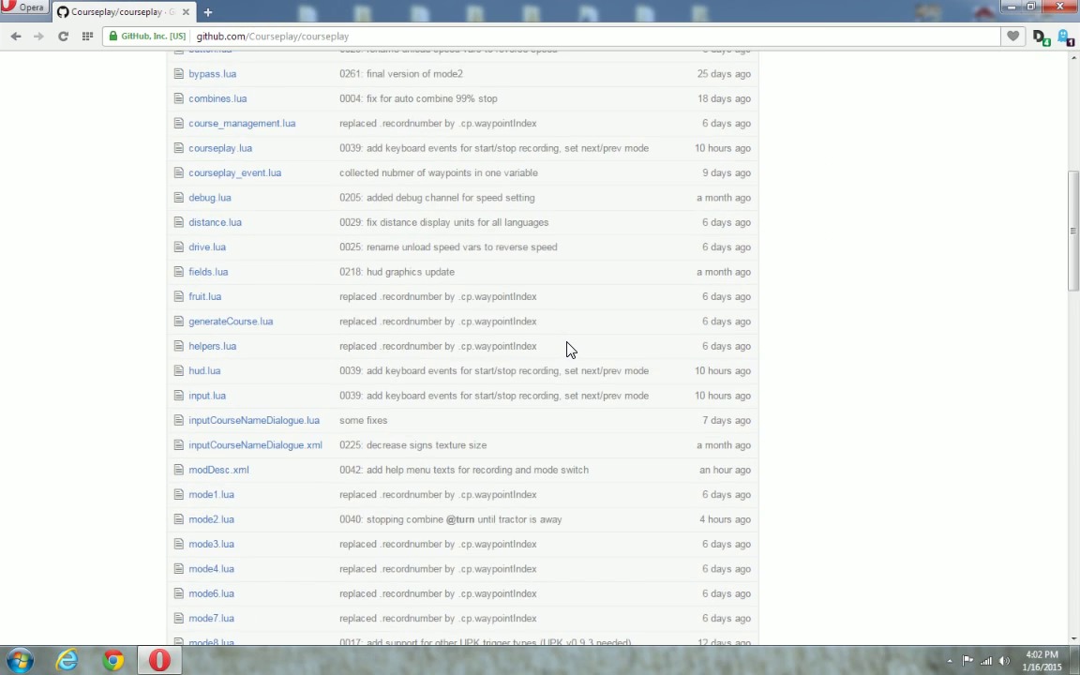
{"action": "scroll", "coordinate": [568, 348], "scroll_direction": "up", "scroll_amount": 3}
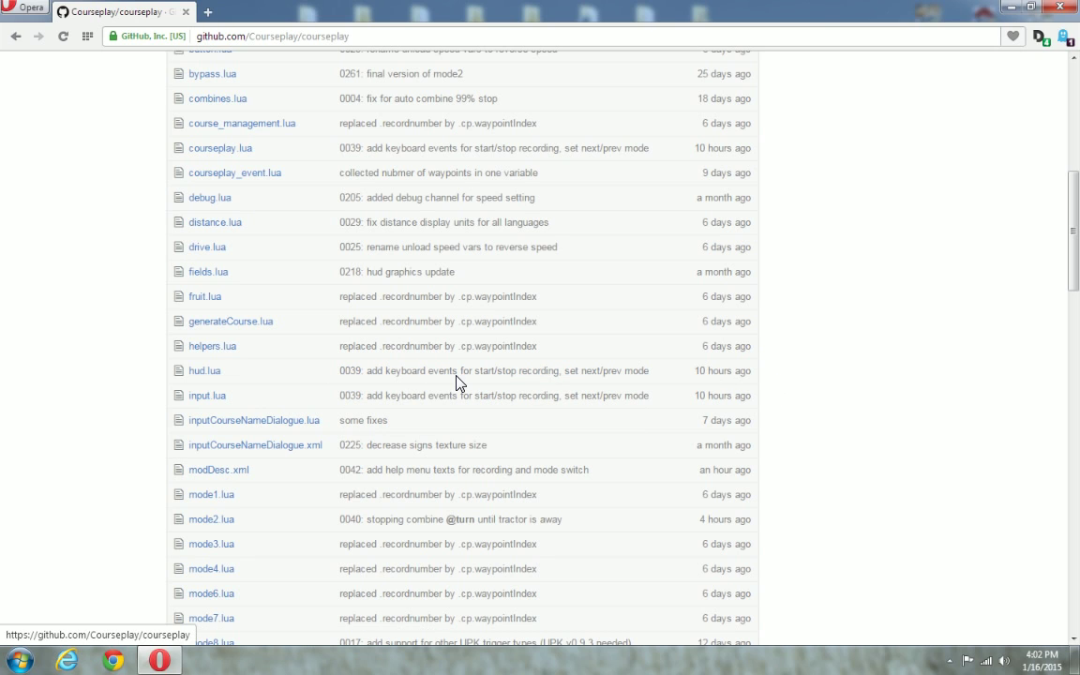
{"action": "scroll", "coordinate": [635, 396], "scroll_direction": "down", "scroll_amount": 3}
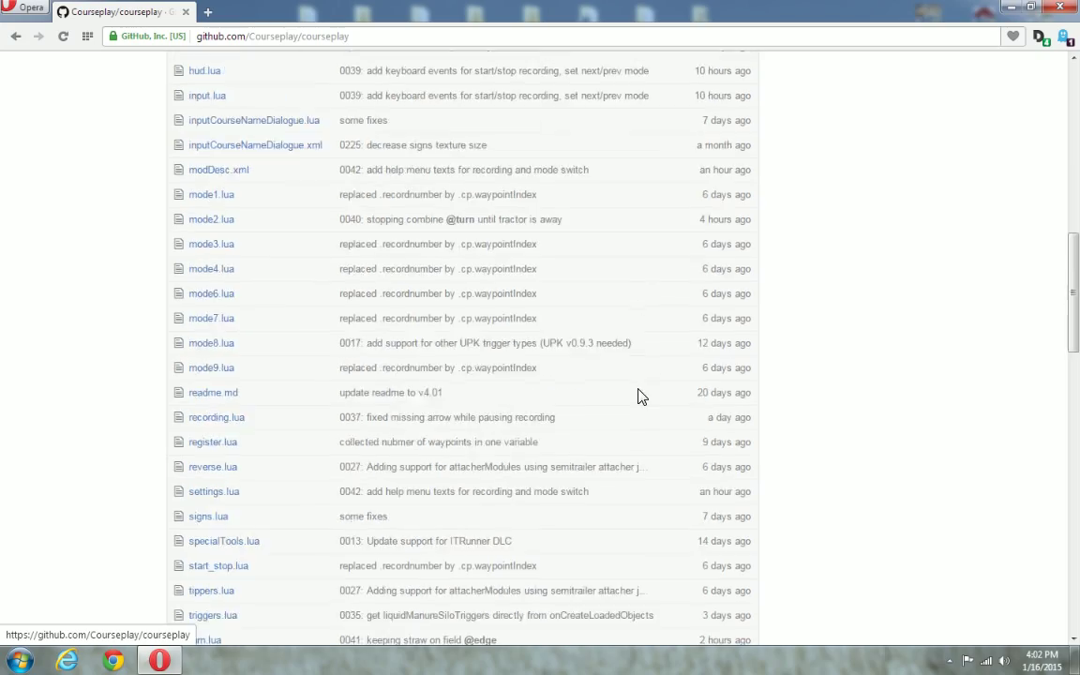
{"action": "scroll", "coordinate": [635, 395], "scroll_direction": "up", "scroll_amount": 2}
{"action": "scroll", "coordinate": [635, 396], "scroll_direction": "down", "scroll_amount": 2}
{"action": "scroll", "coordinate": [635, 396], "scroll_direction": "up", "scroll_amount": 4}
{"action": "scroll", "coordinate": [635, 395], "scroll_direction": "up", "scroll_amount": 5}
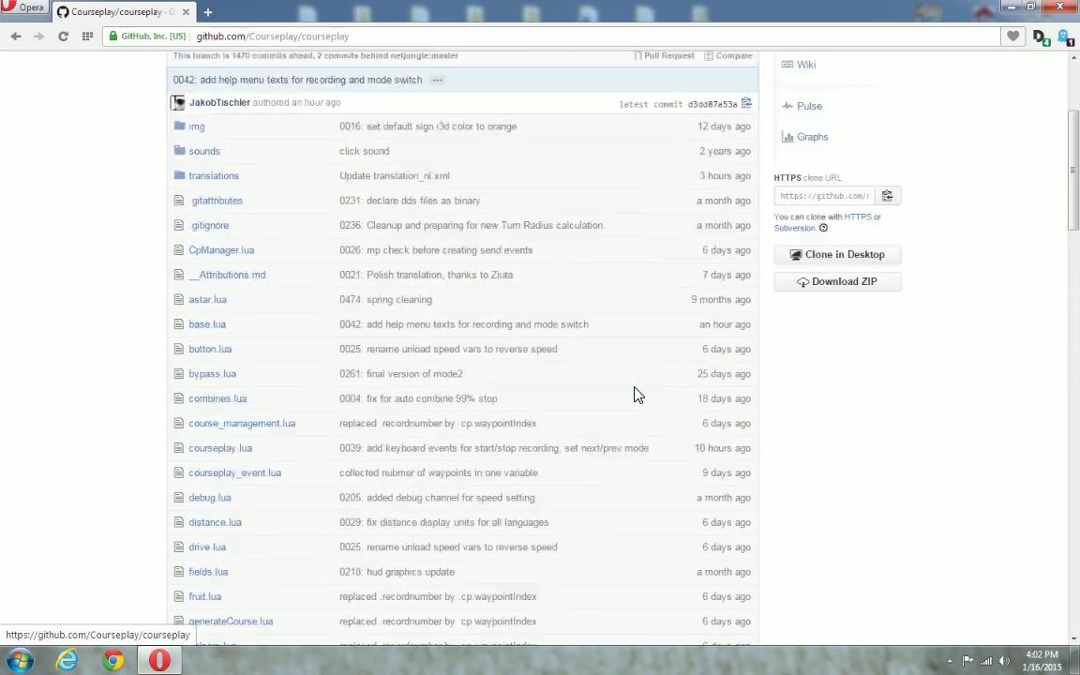
{"action": "scroll", "coordinate": [671, 343], "scroll_direction": "down", "scroll_amount": 8}
{"action": "scroll", "coordinate": [661, 350], "scroll_direction": "up", "scroll_amount": 2}
{"action": "scroll", "coordinate": [660, 353], "scroll_direction": "up", "scroll_amount": 5}
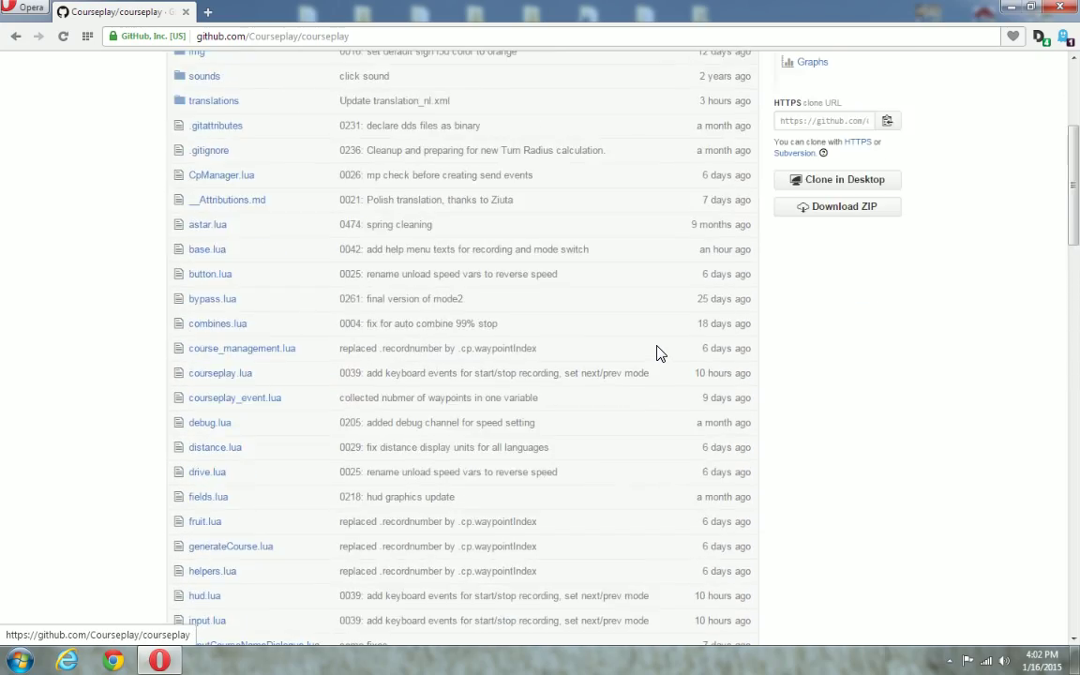
{"action": "scroll", "coordinate": [654, 355], "scroll_direction": "down", "scroll_amount": 5}
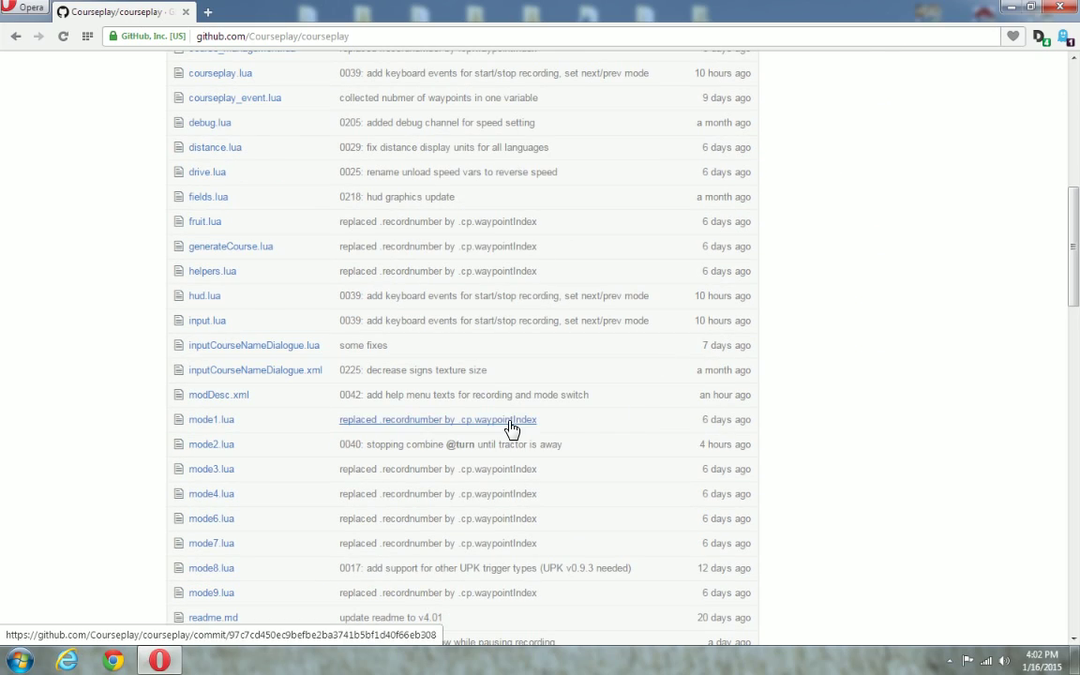
{"action": "scroll", "coordinate": [514, 429], "scroll_direction": "up", "scroll_amount": 3}
Step: Examine the version number in the readme heading and the commit number listed beside hud.lua
{"action": "scroll", "coordinate": [518, 427], "scroll_direction": "down", "scroll_amount": 11}
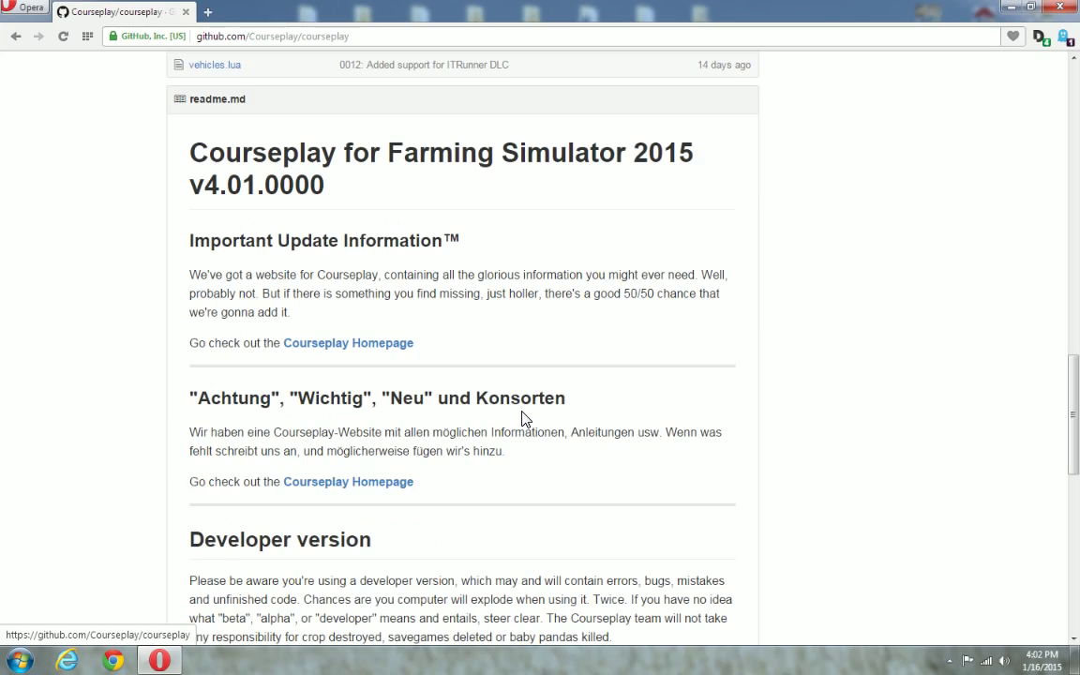
{"action": "scroll", "coordinate": [525, 415], "scroll_direction": "up", "scroll_amount": 2}
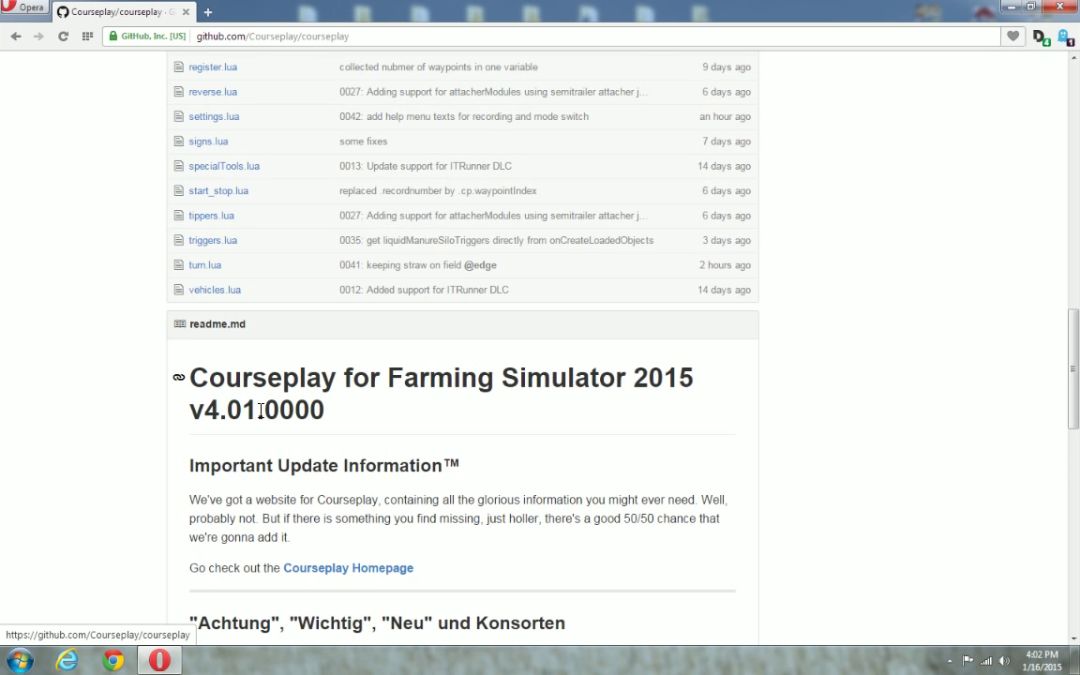
{"action": "left_click_drag", "start_coordinate": [267, 410], "coordinate": [330, 417]}
{"action": "scroll", "coordinate": [487, 431], "scroll_direction": "up", "scroll_amount": 2}
{"action": "scroll", "coordinate": [434, 384], "scroll_direction": "up", "scroll_amount": 7}
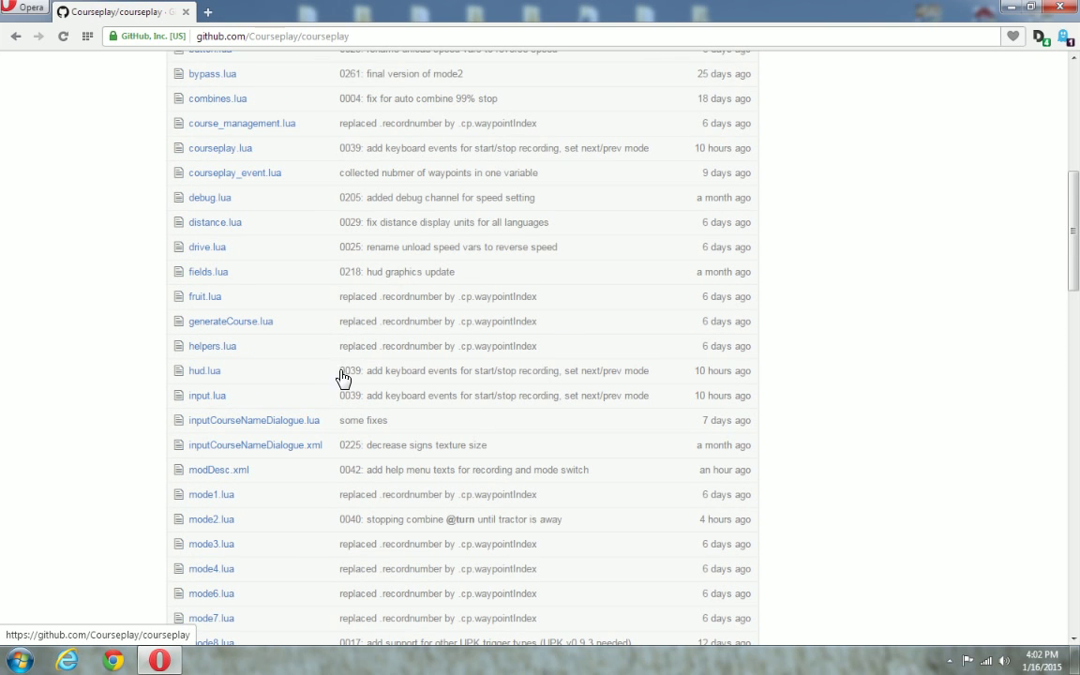
{"action": "left_click_drag", "start_coordinate": [341, 377], "coordinate": [364, 380]}
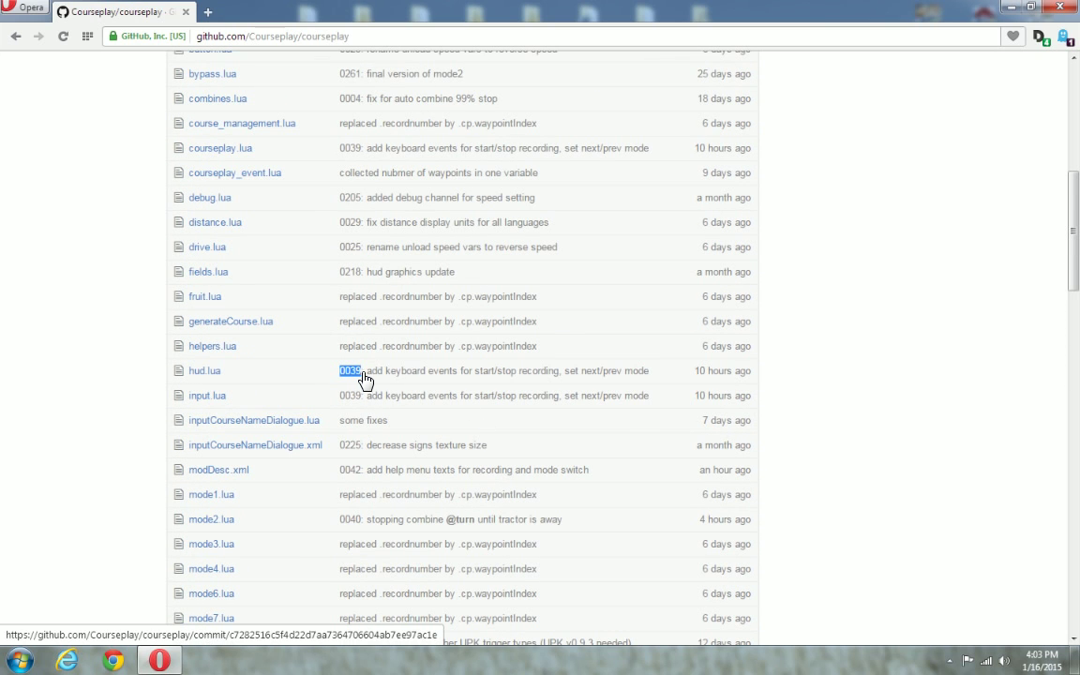
{"action": "scroll", "coordinate": [626, 419], "scroll_direction": "down", "scroll_amount": 4}
{"action": "scroll", "coordinate": [624, 420], "scroll_direction": "up", "scroll_amount": 11}
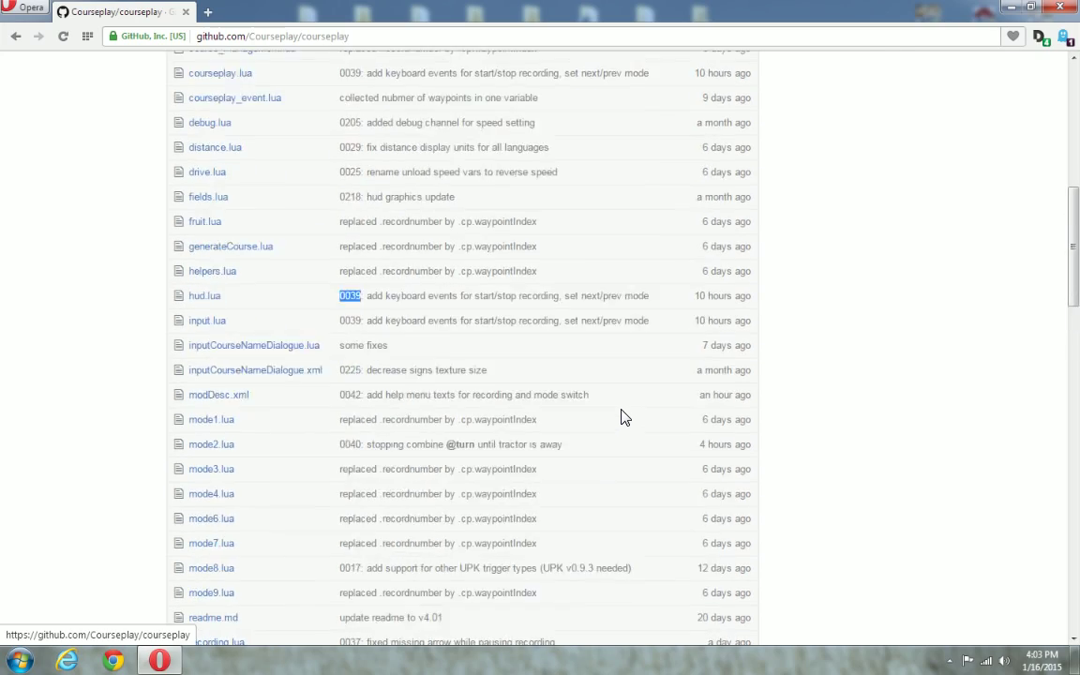
{"action": "scroll", "coordinate": [619, 420], "scroll_direction": "down", "scroll_amount": 3}
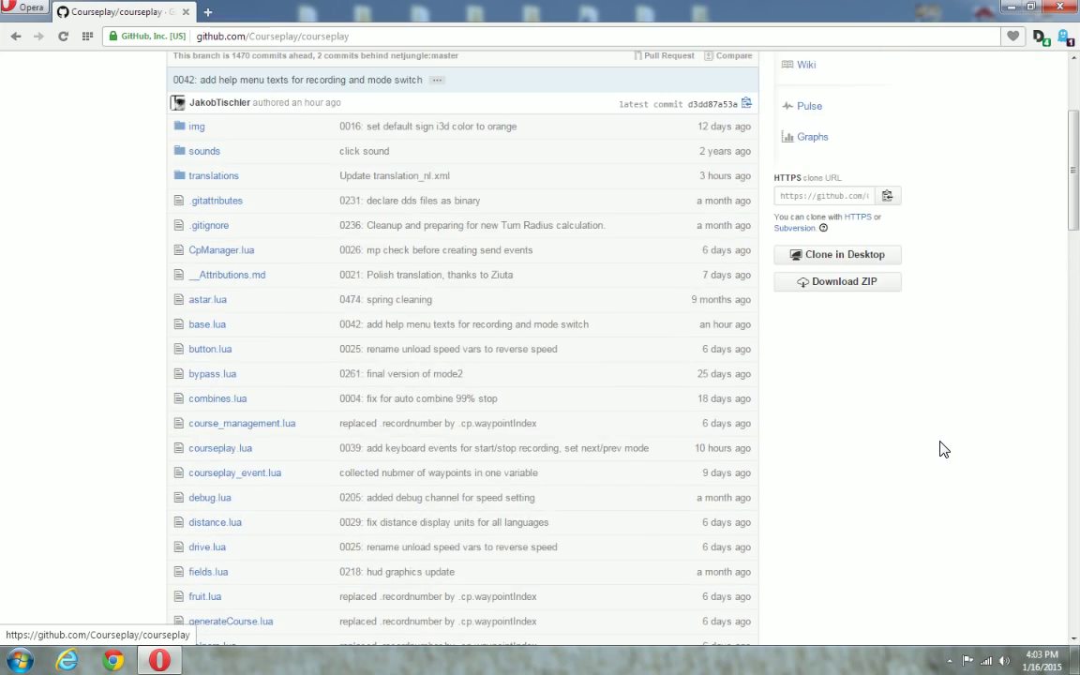
Step: Download the Courseplay repository as a ZIP and move courseplay-master.zip into open space on the desktop
{"action": "scroll", "coordinate": [941, 448], "scroll_direction": "up", "scroll_amount": 3}
{"action": "scroll", "coordinate": [996, 393], "scroll_direction": "down", "scroll_amount": 2}
{"action": "left_click", "coordinate": [834, 361]}
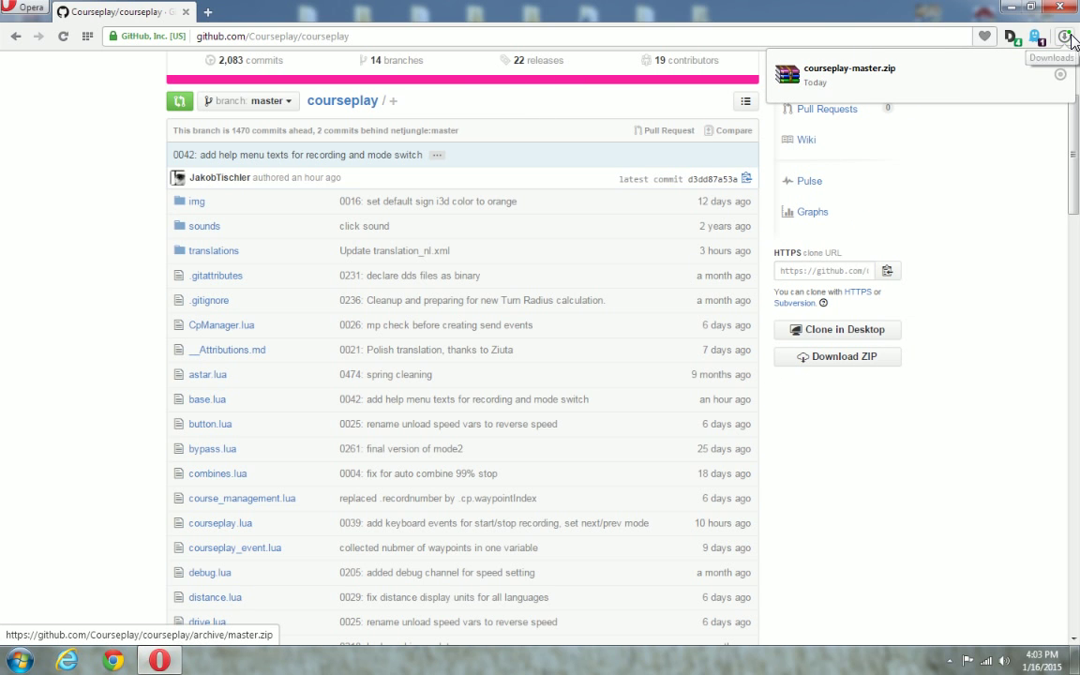
{"action": "key", "text": "super+d"}
{"action": "left_click_drag", "start_coordinate": [26, 20], "coordinate": [269, 275]}
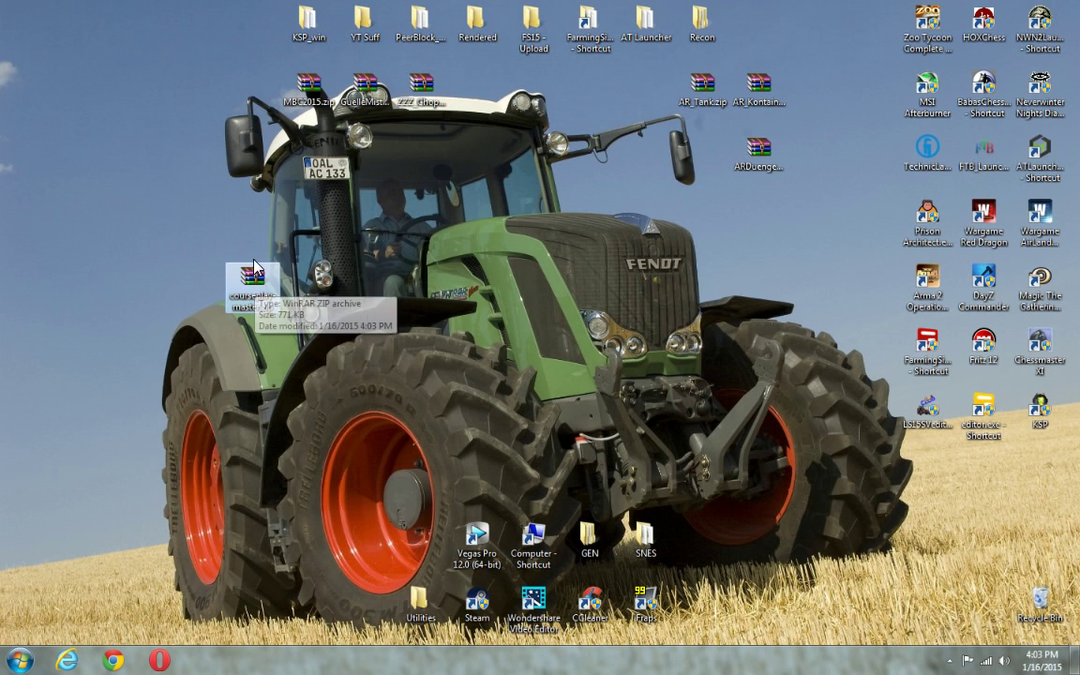
Step: Extract the courseplay-master folder from the ZIP to the desktop and send the archive to the Recycle Bin
{"action": "double_click", "coordinate": [256, 285]}
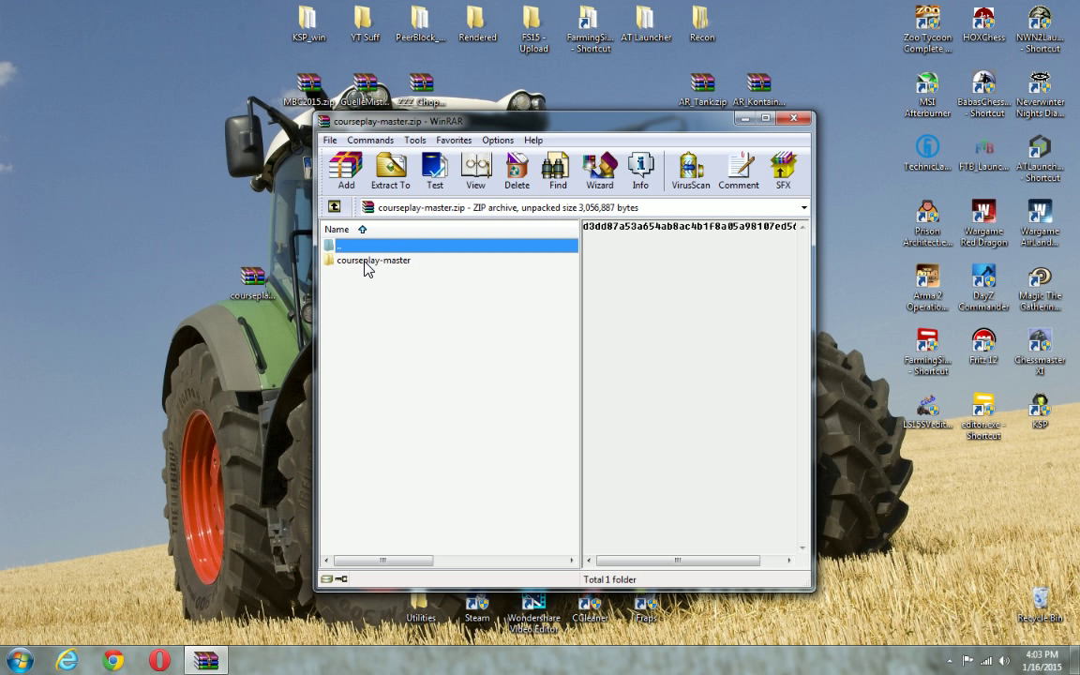
{"action": "left_click_drag", "start_coordinate": [366, 269], "coordinate": [205, 216]}
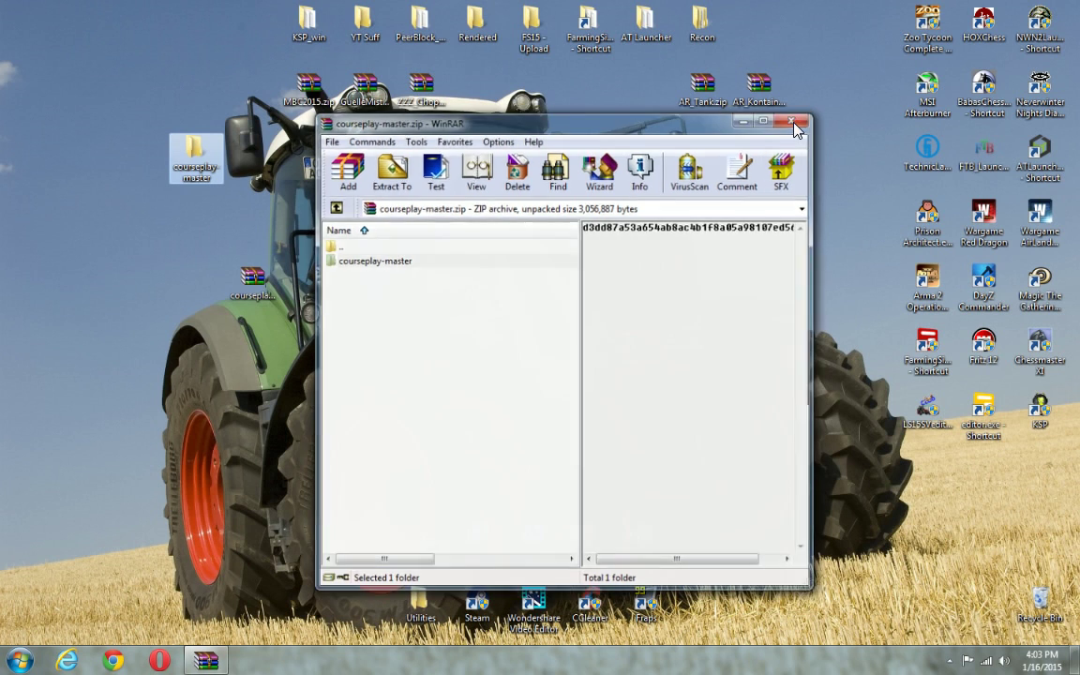
{"action": "key", "text": "Escape"}
{"action": "left_click_drag", "start_coordinate": [255, 279], "coordinate": [1045, 610]}
Step: Open the extracted courseplay-master folder and look through its files
{"action": "double_click", "coordinate": [193, 149]}
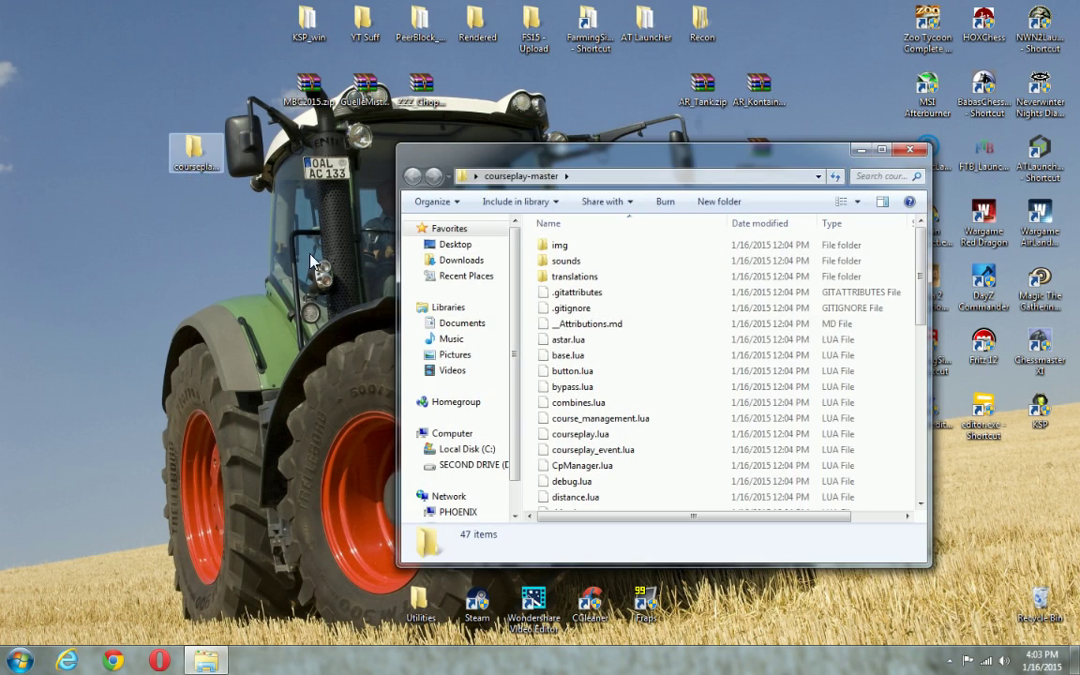
{"action": "left_click_drag", "start_coordinate": [684, 165], "coordinate": [554, 145]}
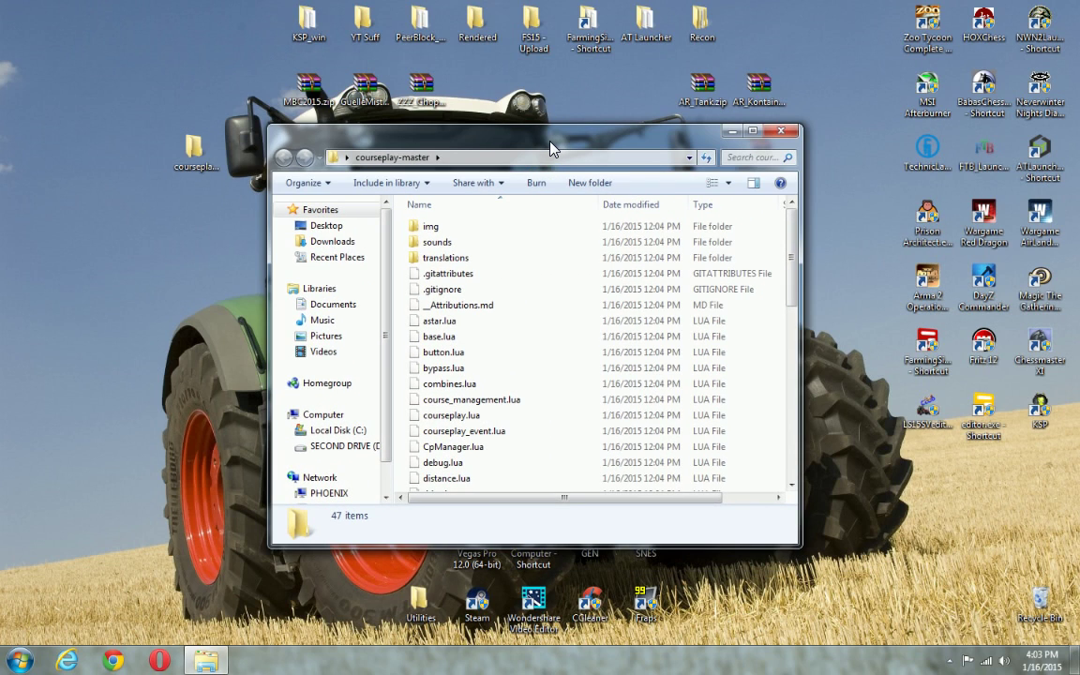
{"action": "scroll", "coordinate": [793, 277], "scroll_direction": "down", "scroll_amount": 7}
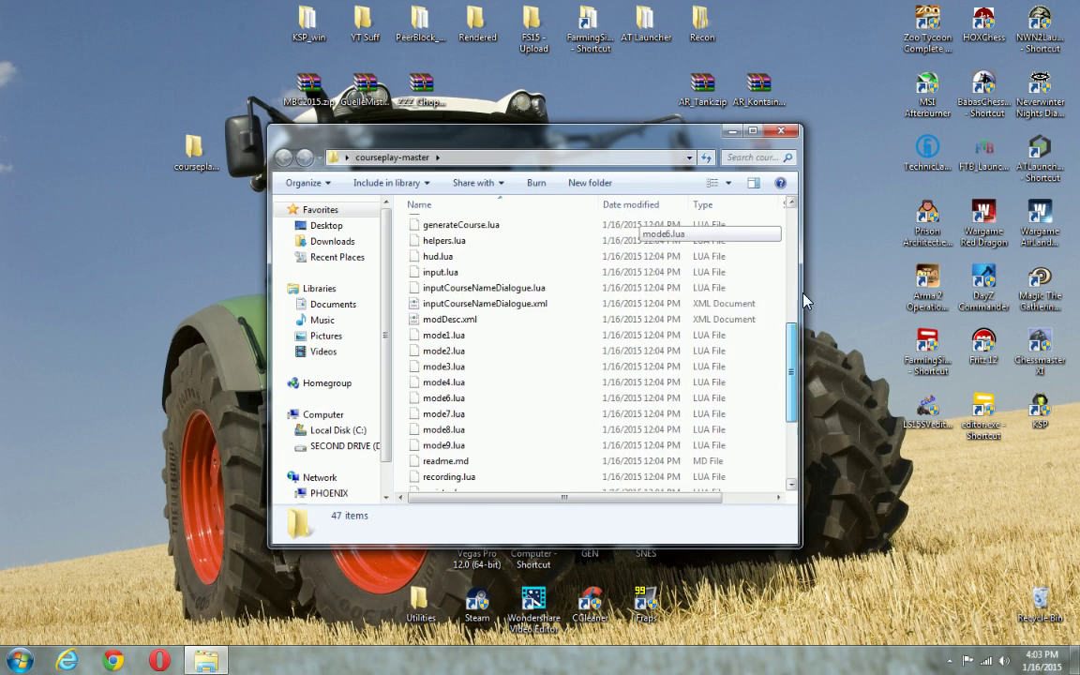
{"action": "scroll", "coordinate": [803, 300], "scroll_direction": "up", "scroll_amount": 7}
{"action": "left_click_drag", "start_coordinate": [661, 141], "coordinate": [640, 128]}
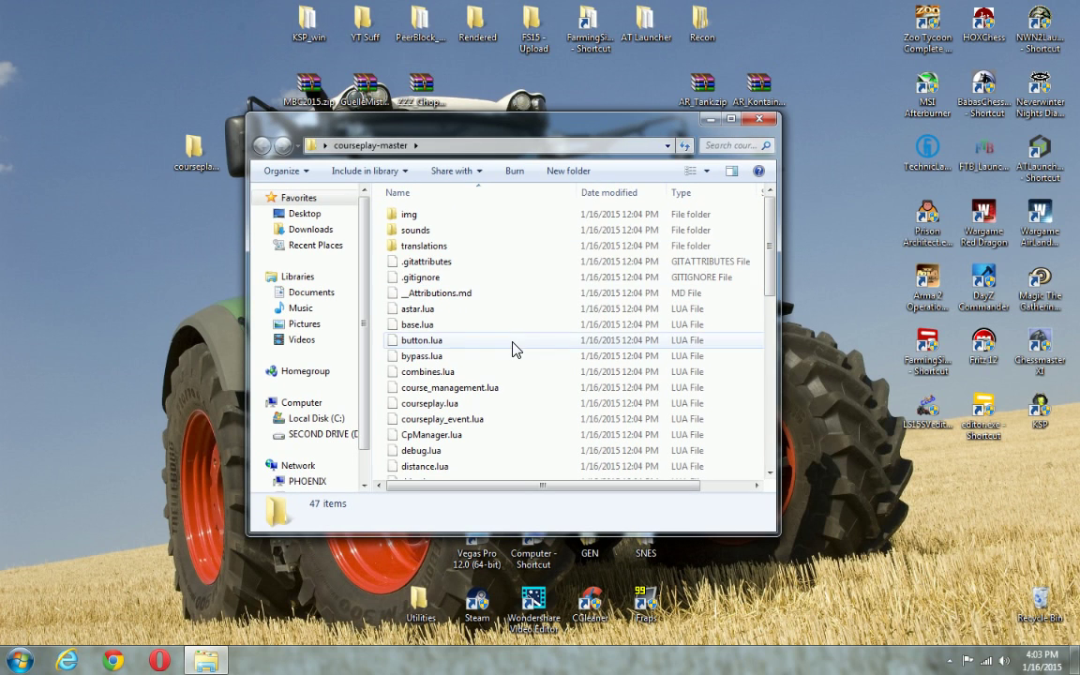
Step: Pack everything in the courseplay-master folder into courseplay-master.zip, using ZIP format and deleting the files after archiving
{"action": "left_click", "coordinate": [412, 218]}
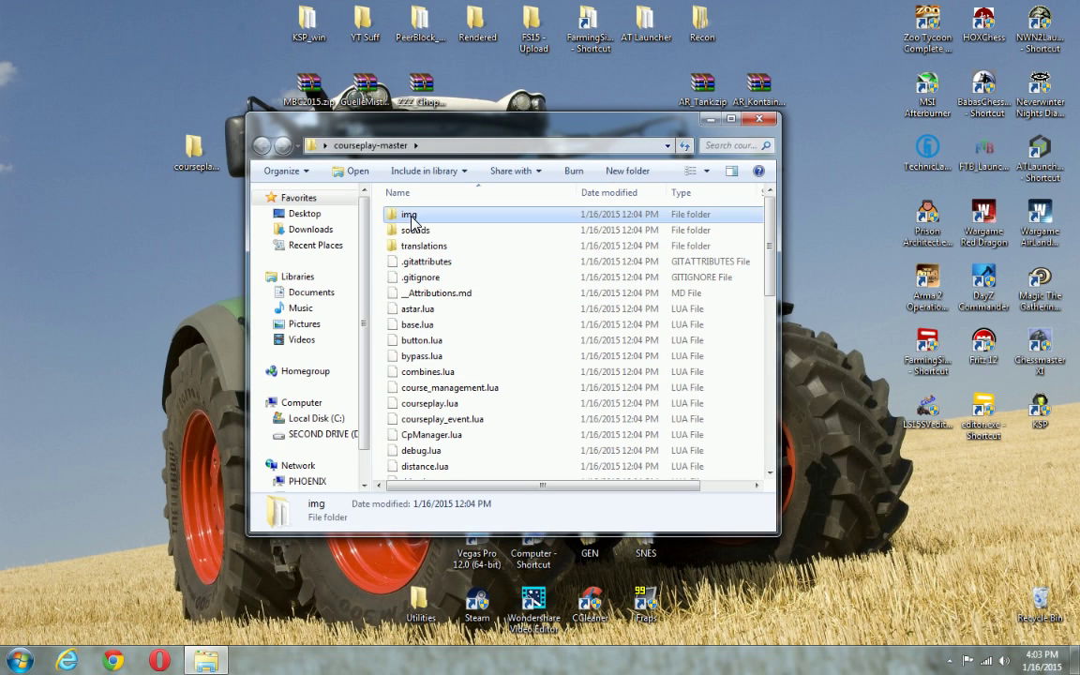
{"action": "left_click_drag", "start_coordinate": [771, 217], "coordinate": [767, 419]}
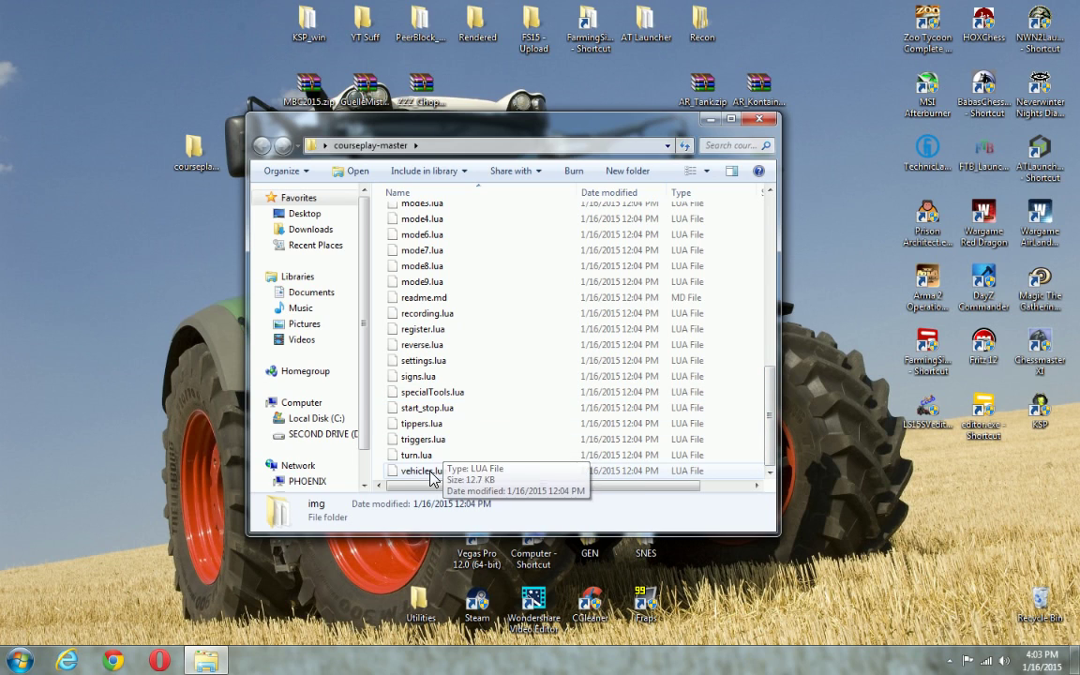
{"action": "key", "text": "ctrl+a"}
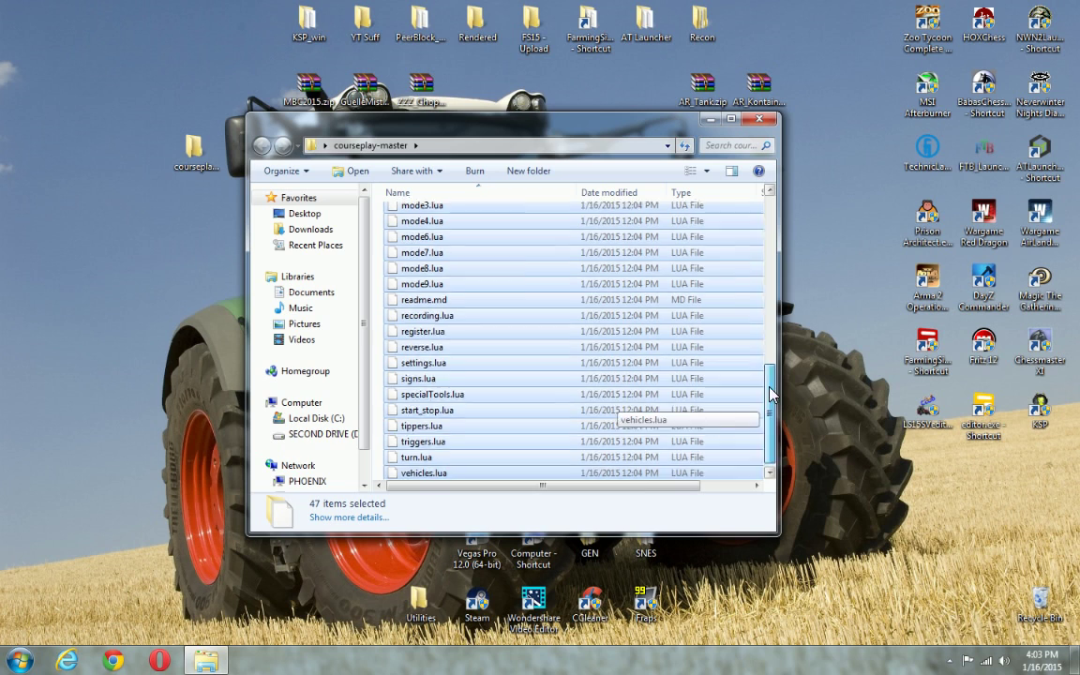
{"action": "left_click_drag", "start_coordinate": [767, 417], "coordinate": [771, 217]}
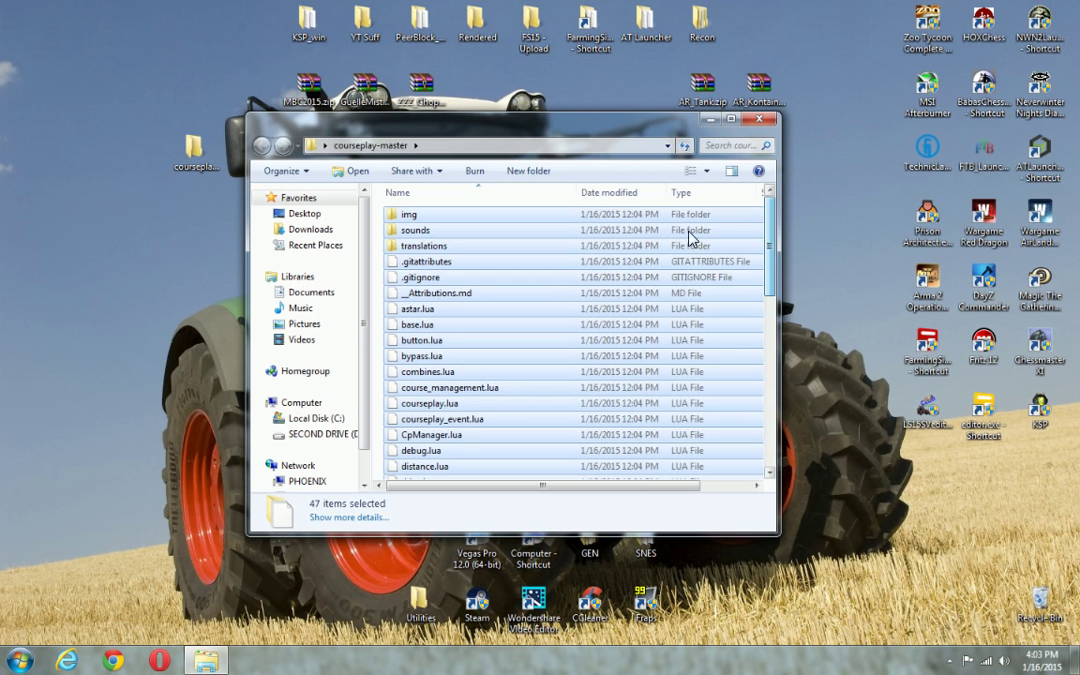
{"action": "right_click", "coordinate": [451, 282]}
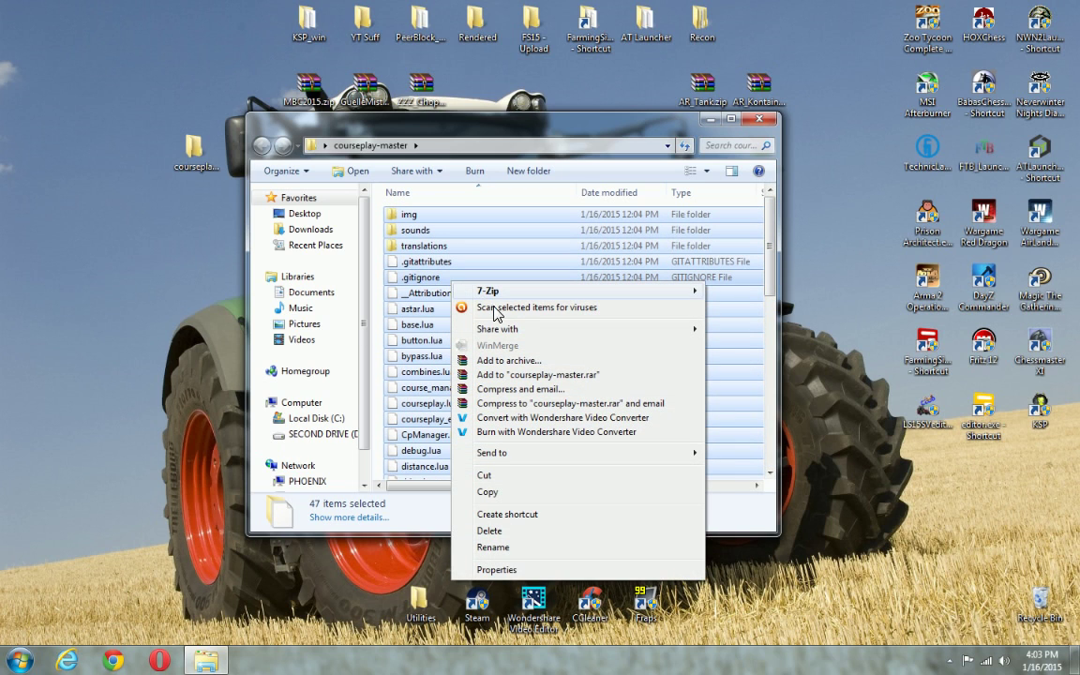
{"action": "left_click", "coordinate": [523, 363]}
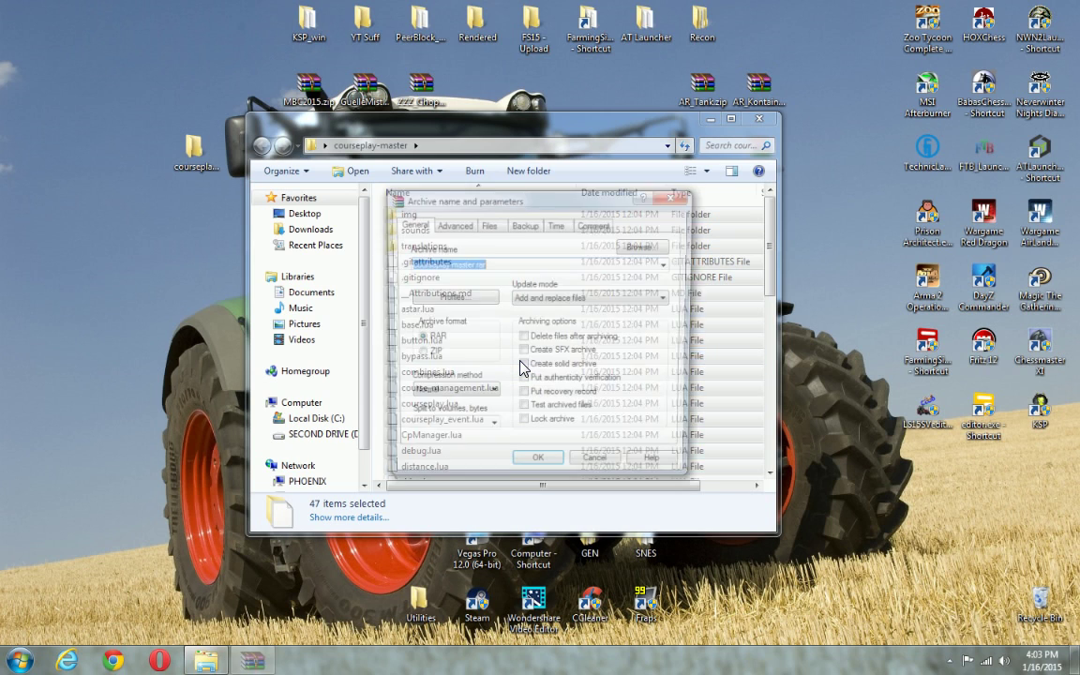
{"action": "left_click", "coordinate": [417, 356]}
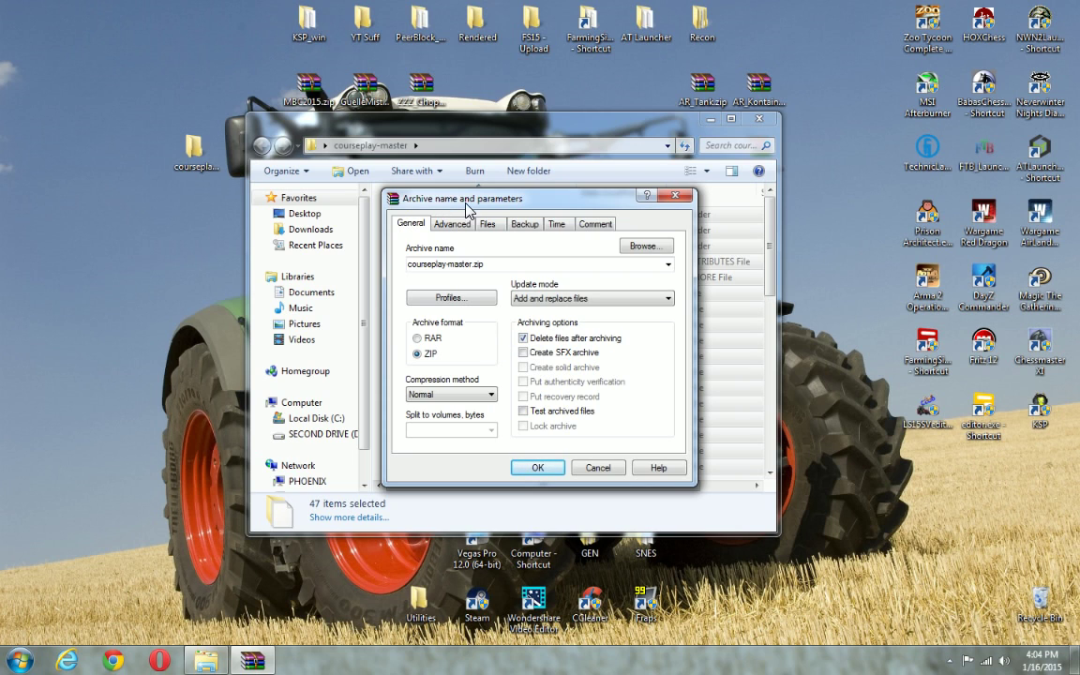
{"action": "left_click_drag", "start_coordinate": [467, 207], "coordinate": [467, 180]}
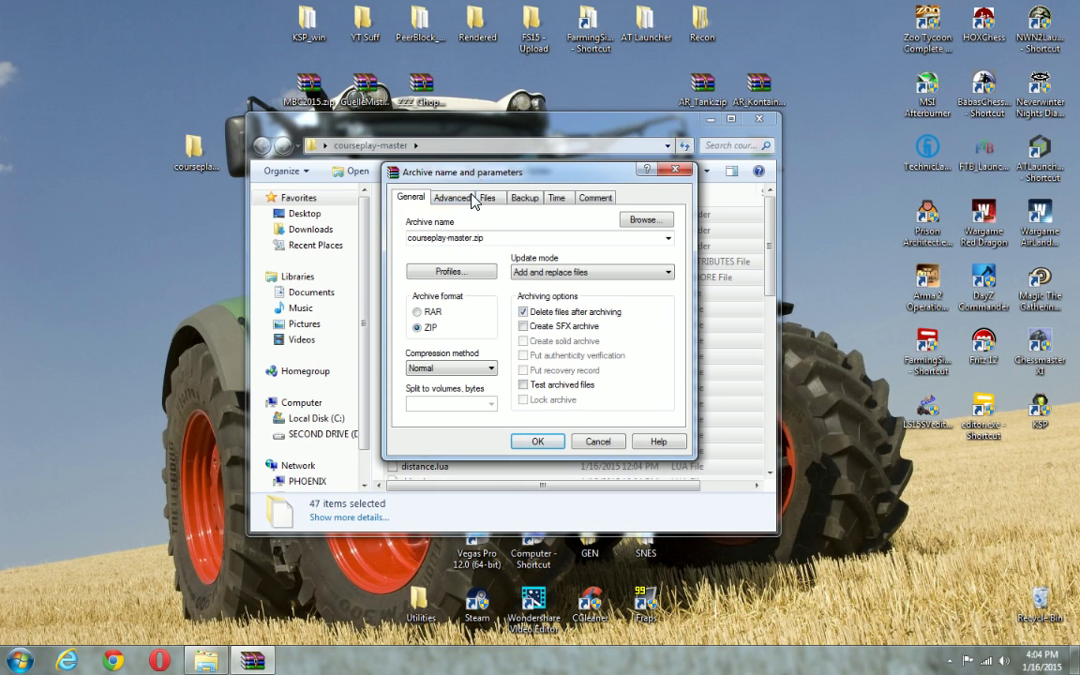
{"action": "left_click", "coordinate": [530, 441]}
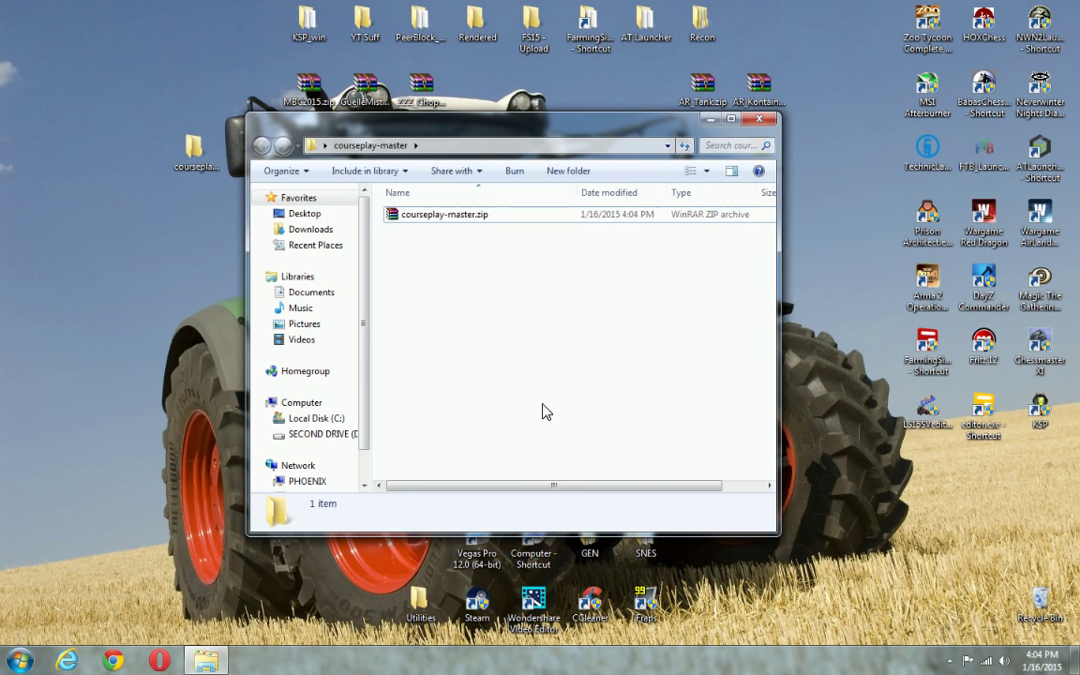
Step: Move courseplay-master.zip out to open space on the desktop and send the emptied courseplay-master folder to the Recycle Bin
{"action": "left_click_drag", "start_coordinate": [498, 131], "coordinate": [551, 180]}
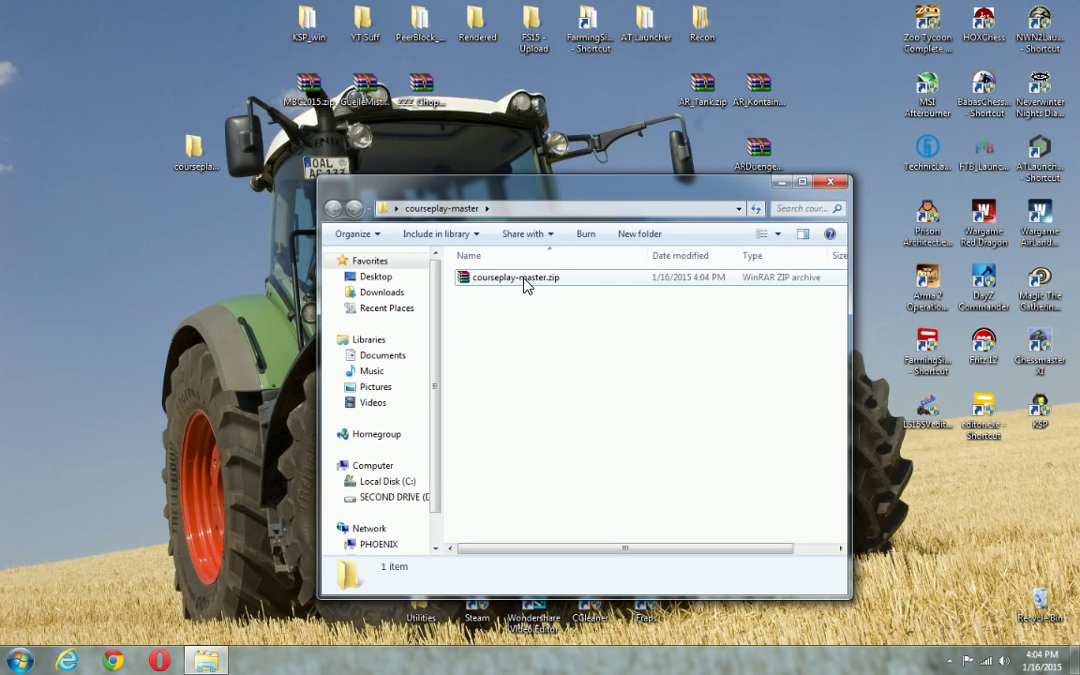
{"action": "left_click_drag", "start_coordinate": [523, 282], "coordinate": [307, 314]}
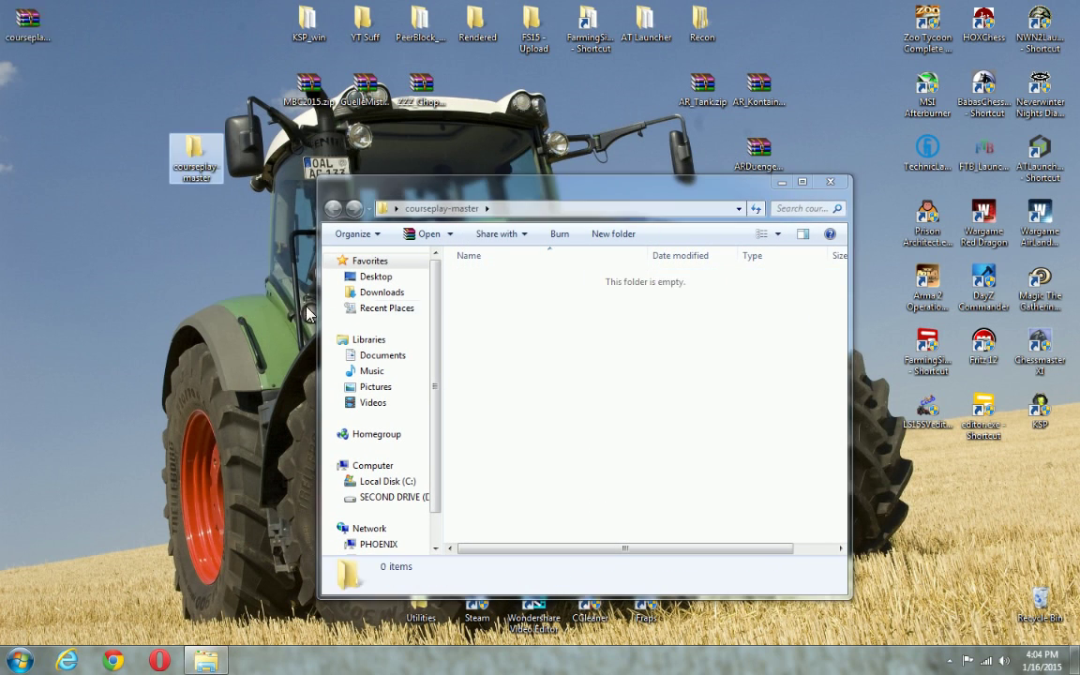
{"action": "left_click", "coordinate": [830, 181]}
{"action": "left_click_drag", "start_coordinate": [195, 155], "coordinate": [1037, 604]}
{"action": "left_click_drag", "start_coordinate": [251, 279], "coordinate": [194, 218]}
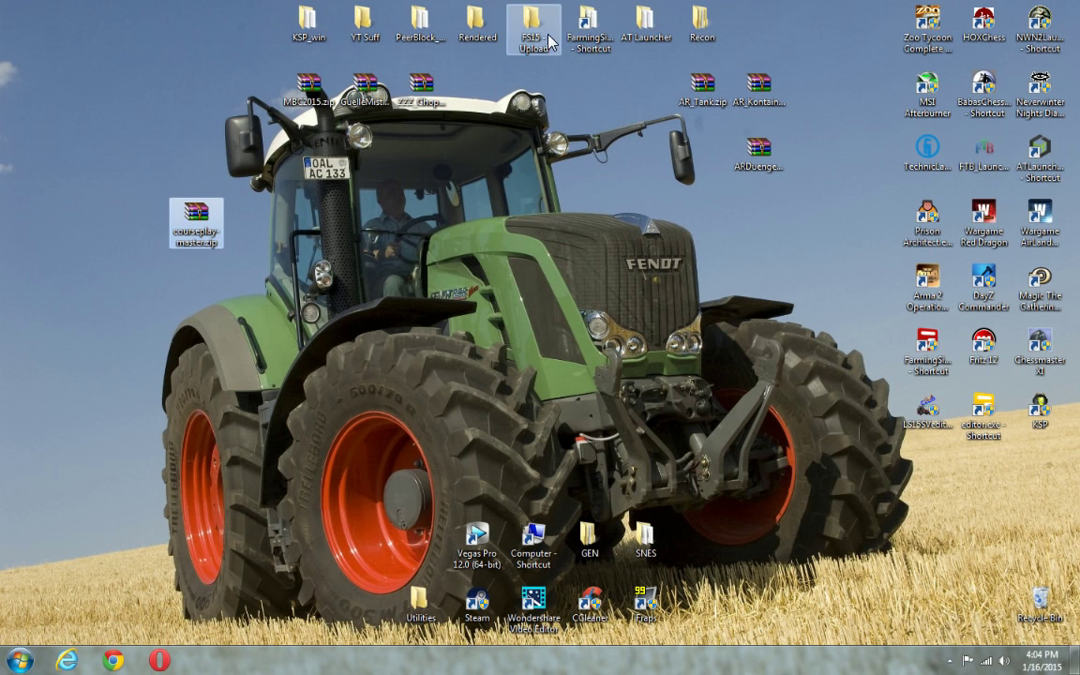
Step: Copy the file name ZZZ_courseplay from the existing Courseplay archive in the FarmingSimulator2015 mods folder, then close the folder
{"action": "double_click", "coordinate": [588, 30]}
{"action": "double_click", "coordinate": [477, 278]}
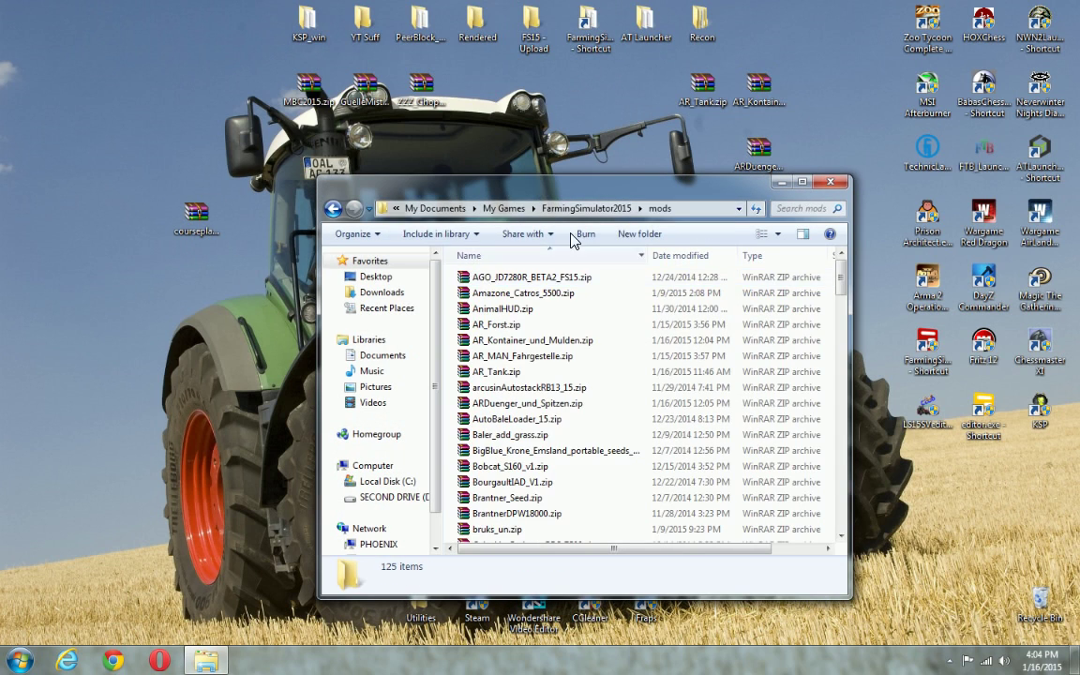
{"action": "left_click_drag", "start_coordinate": [622, 188], "coordinate": [652, 61]}
{"action": "left_click_drag", "start_coordinate": [871, 142], "coordinate": [879, 417]}
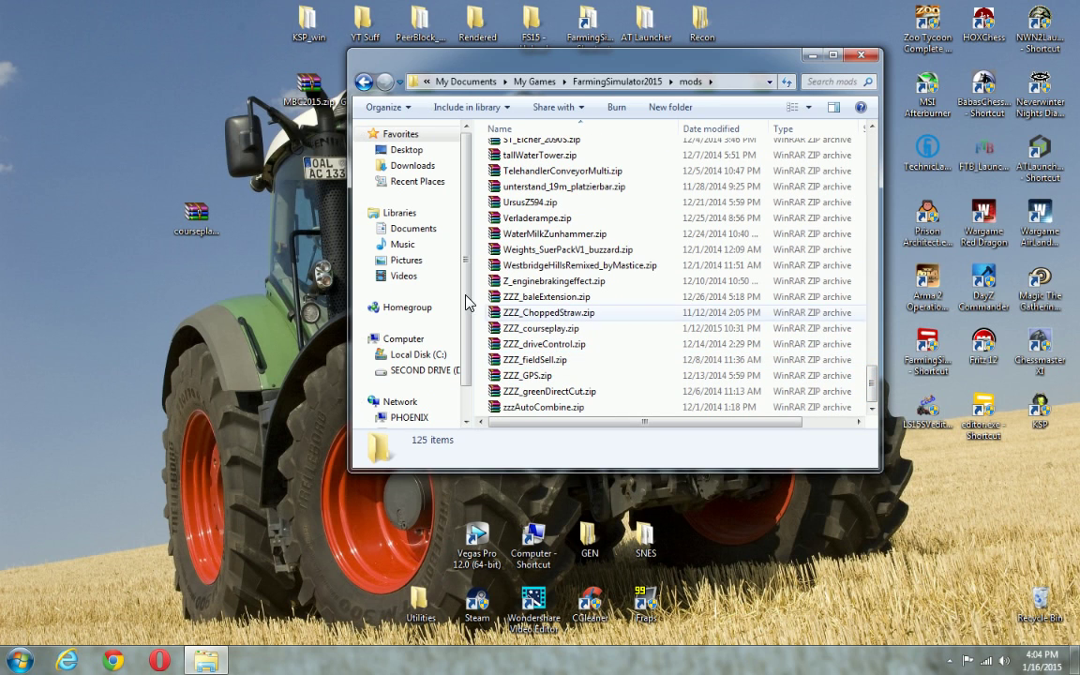
{"action": "left_click_drag", "start_coordinate": [563, 54], "coordinate": [558, 42]}
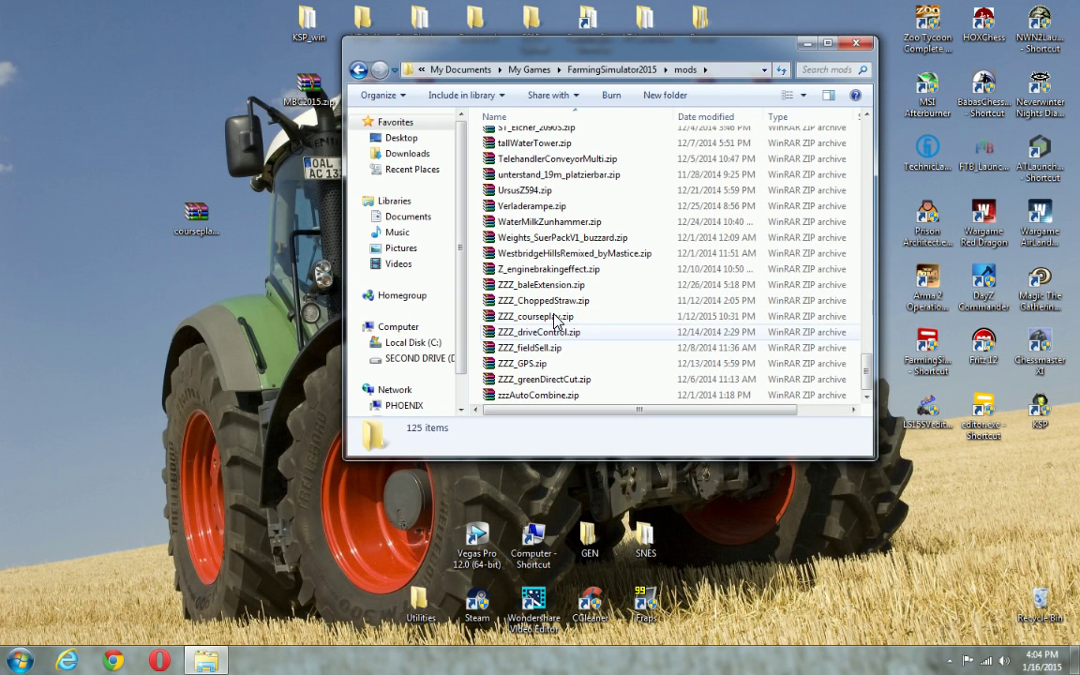
{"action": "right_click", "coordinate": [547, 324]}
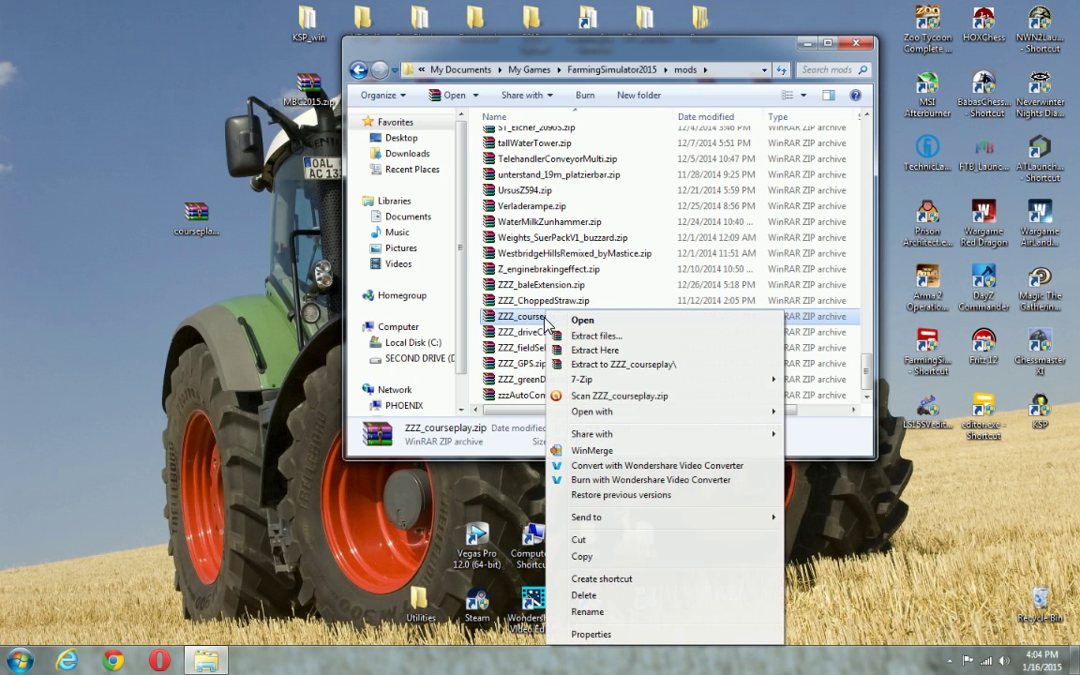
{"action": "left_click", "coordinate": [586, 611]}
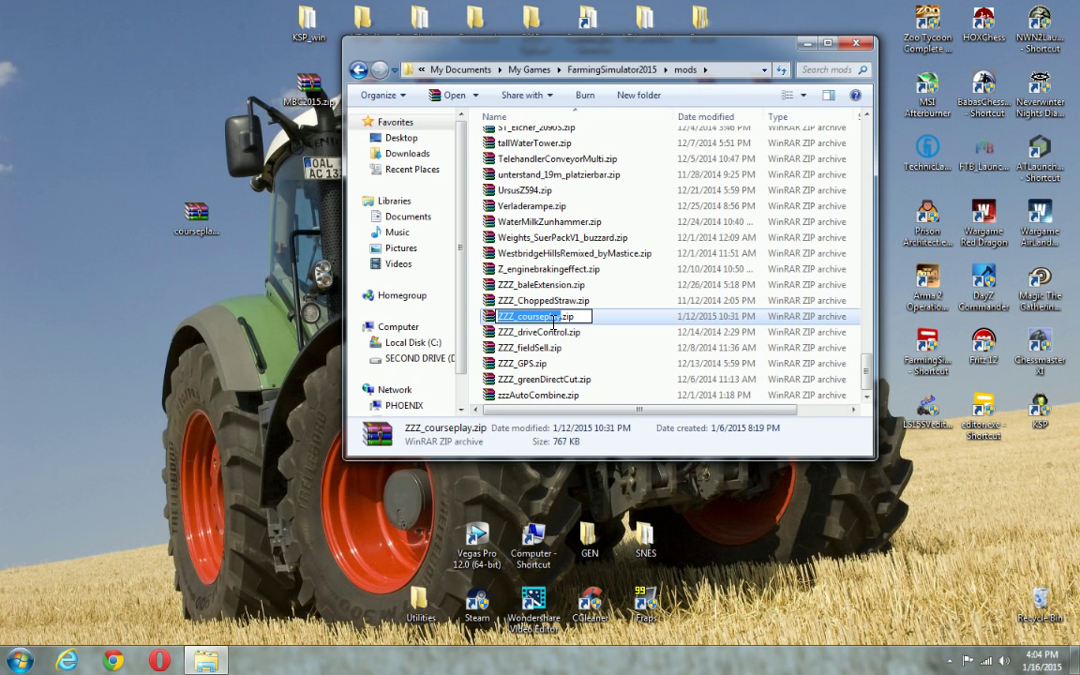
{"action": "right_click", "coordinate": [550, 317]}
{"action": "left_click", "coordinate": [587, 369]}
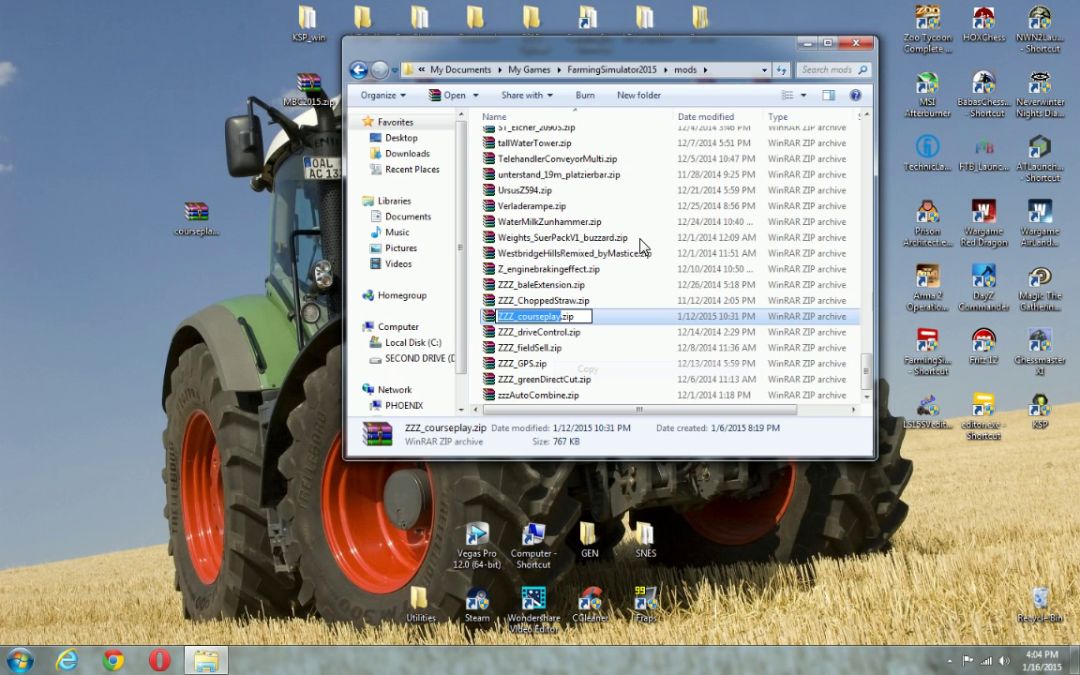
{"action": "left_click", "coordinate": [855, 43]}
Step: Rename courseplay-master.zip on the desktop to ZZZ_courseplay.zip by pasting the copied name
{"action": "right_click", "coordinate": [191, 231]}
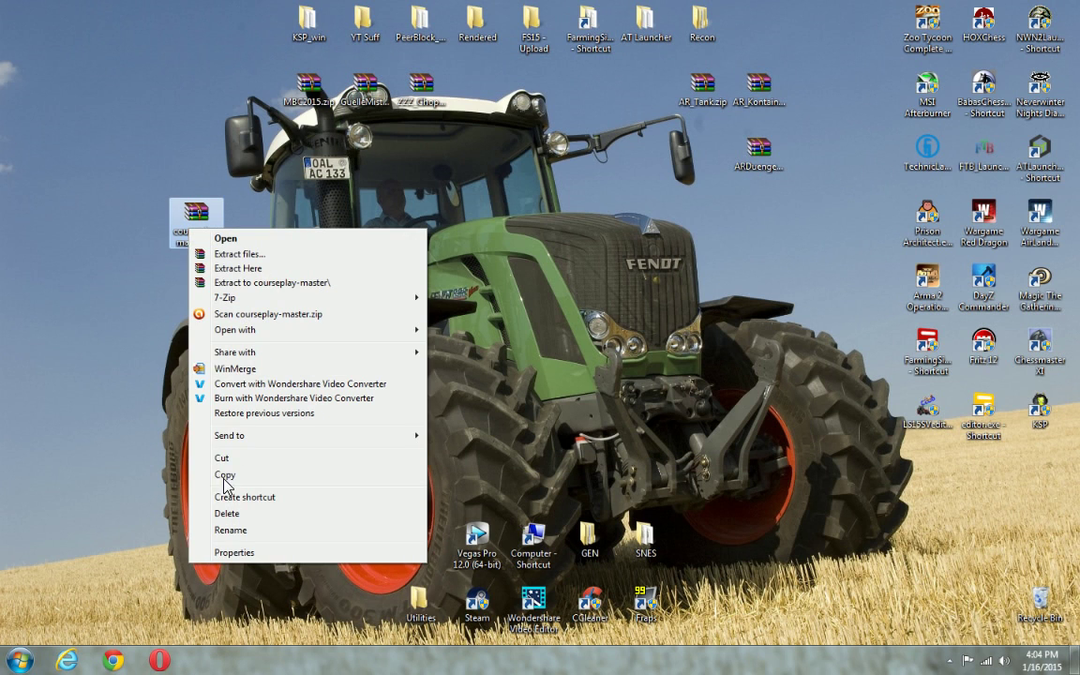
{"action": "left_click", "coordinate": [200, 531]}
{"action": "right_click", "coordinate": [198, 240]}
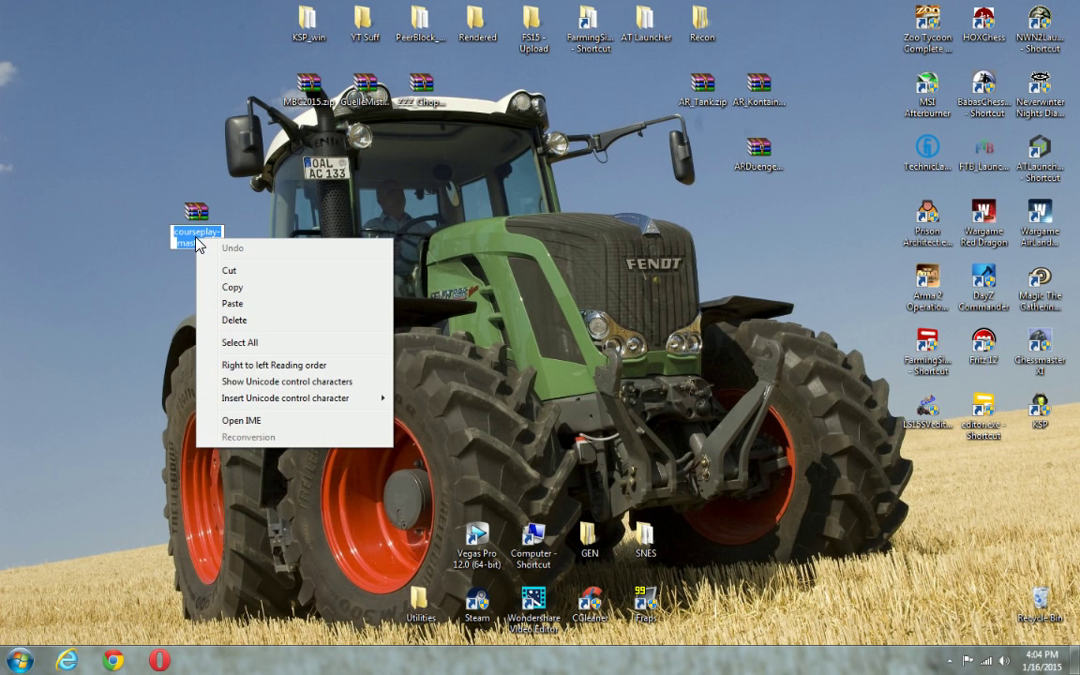
{"action": "left_click", "coordinate": [232, 303]}
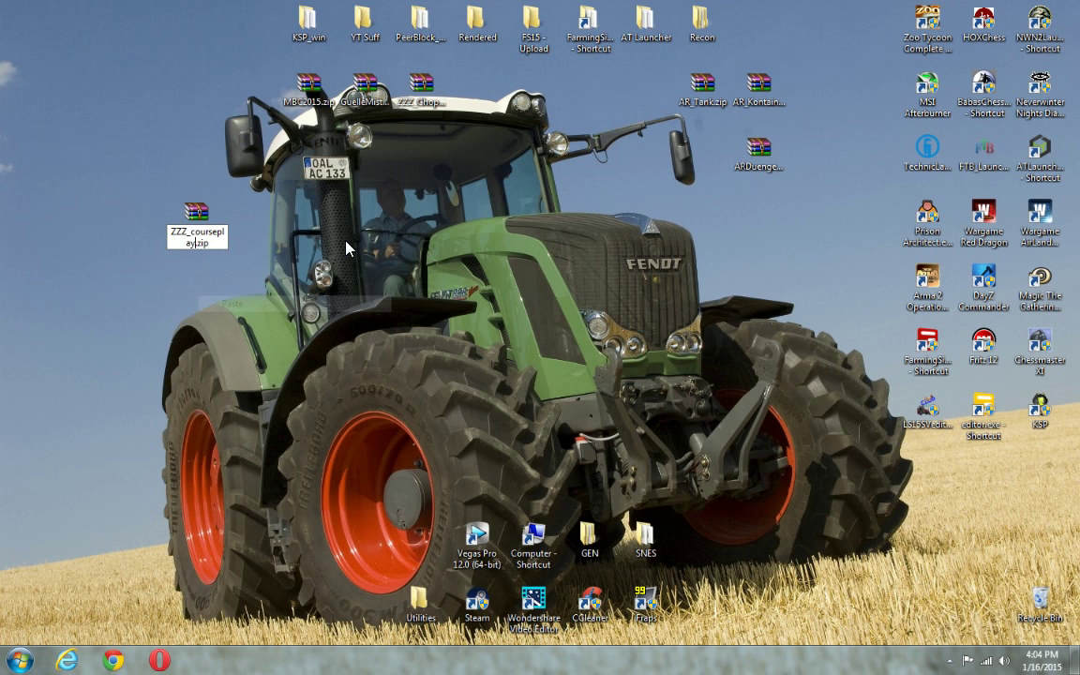
{"action": "key", "text": "Return"}
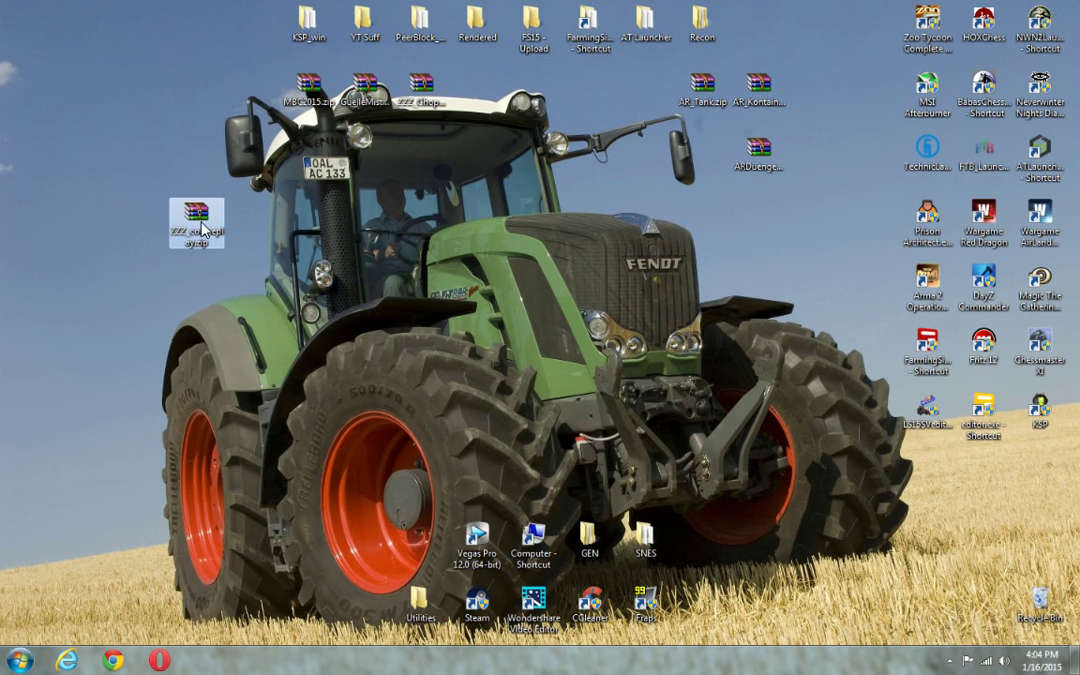
Step: Open the FarmingSimulator2015 folder from its desktop shortcut to view where the mods folder is, and close it
{"action": "left_click_drag", "start_coordinate": [196, 220], "coordinate": [591, 286]}
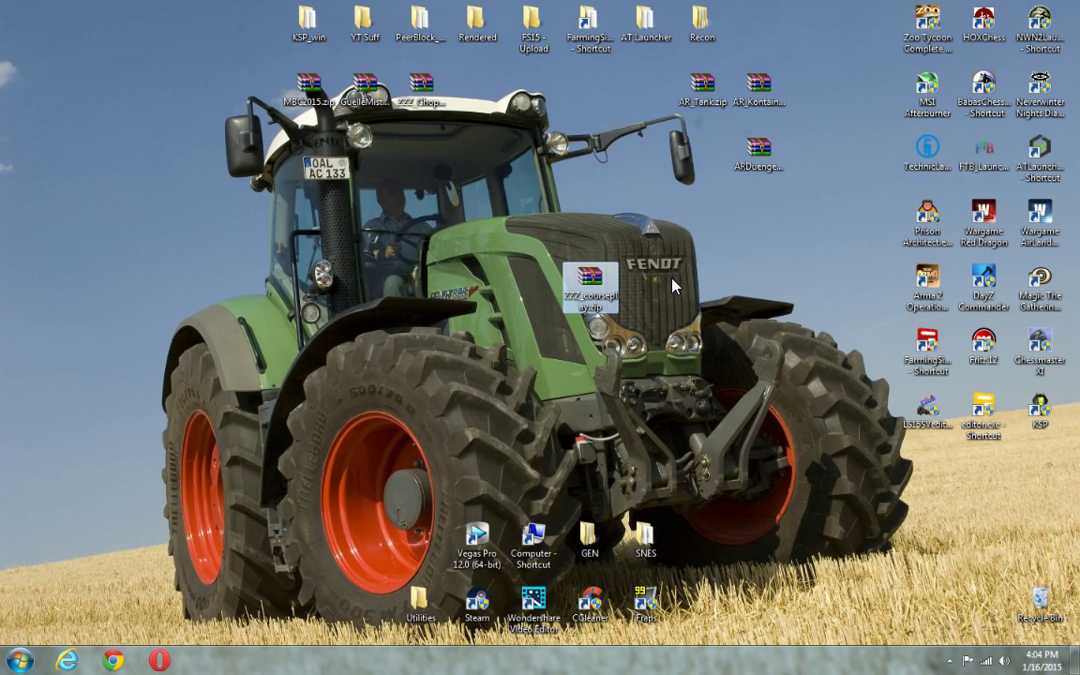
{"action": "left_click_drag", "start_coordinate": [614, 281], "coordinate": [201, 281]}
{"action": "double_click", "coordinate": [588, 24]}
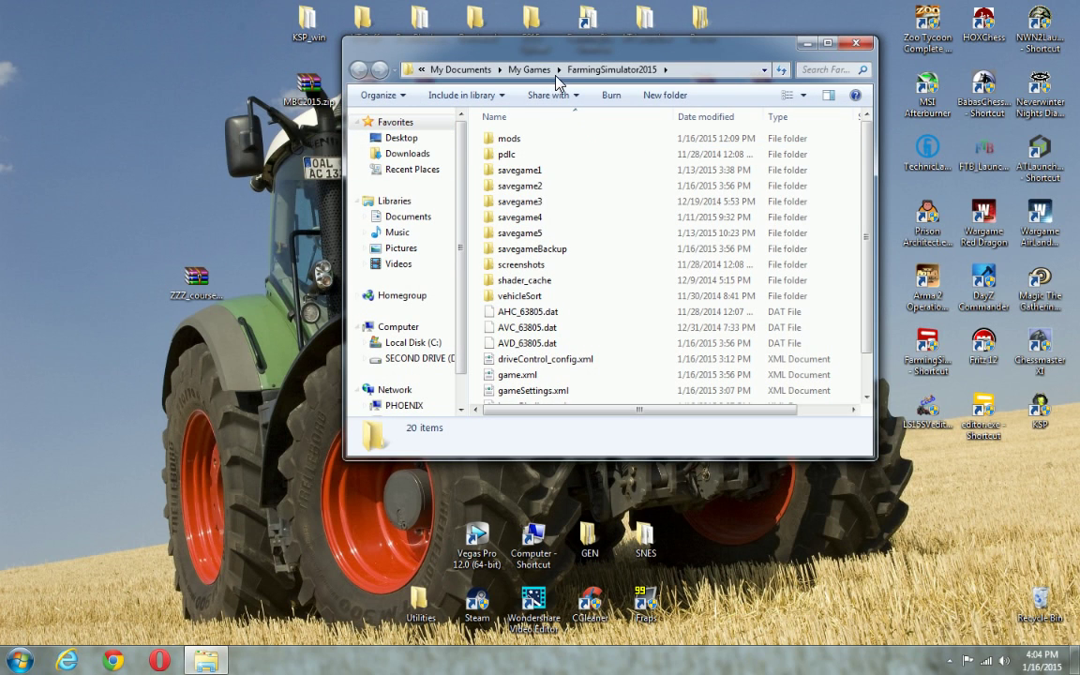
{"action": "left_click_drag", "start_coordinate": [542, 46], "coordinate": [529, 37]}
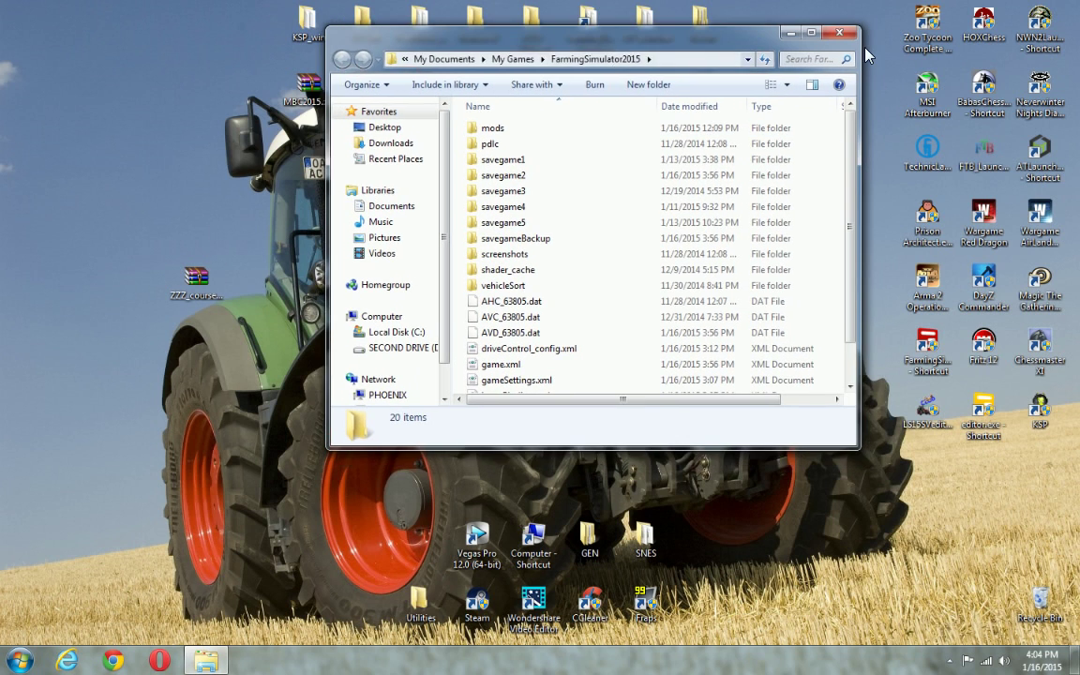
{"action": "left_click", "coordinate": [841, 37]}
{"action": "left_click_drag", "start_coordinate": [200, 278], "coordinate": [538, 282]}
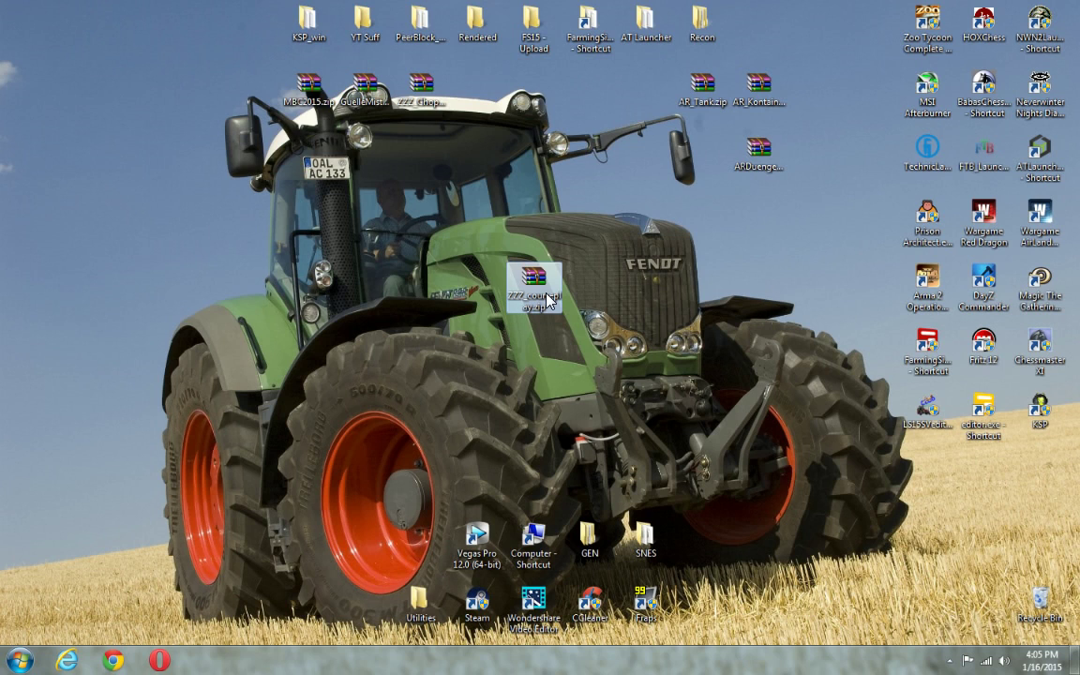
{"action": "left_click_drag", "start_coordinate": [545, 285], "coordinate": [198, 214]}
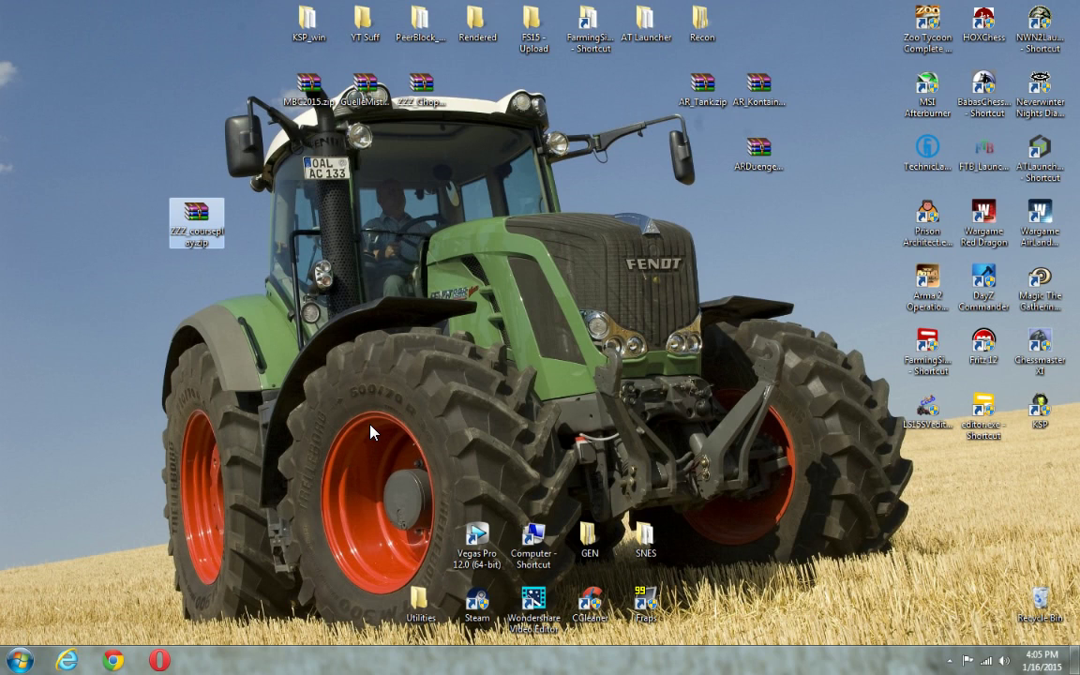
{"action": "left_click_drag", "start_coordinate": [195, 218], "coordinate": [663, 333]}
{"action": "left_click", "coordinate": [473, 289]}
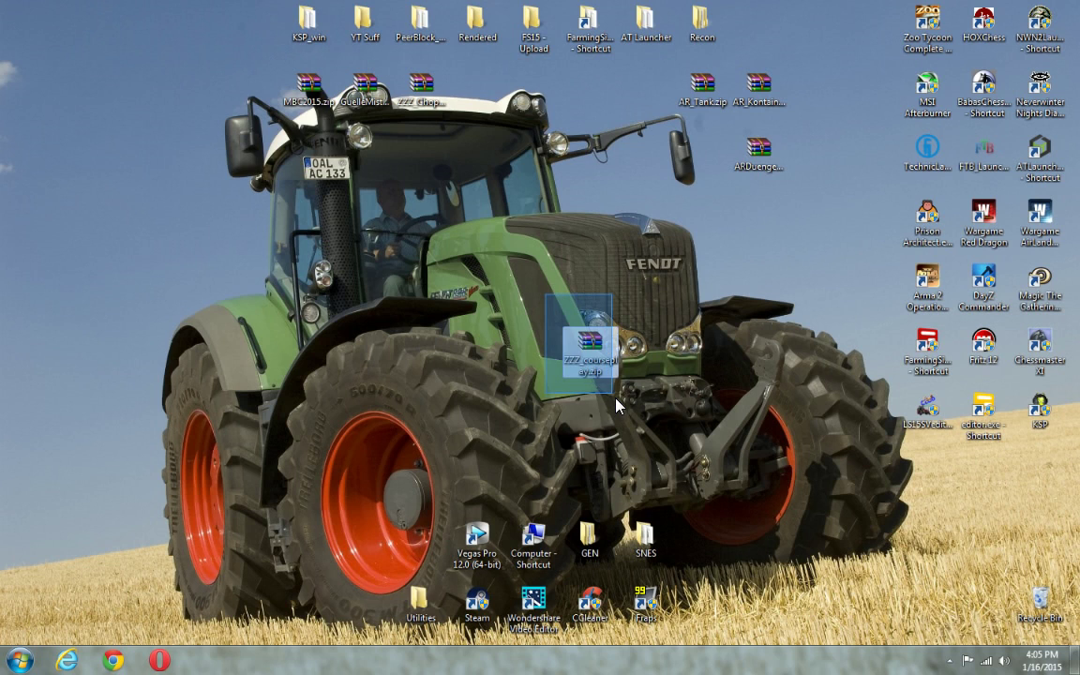
{"action": "left_click_drag", "start_coordinate": [570, 335], "coordinate": [249, 298]}
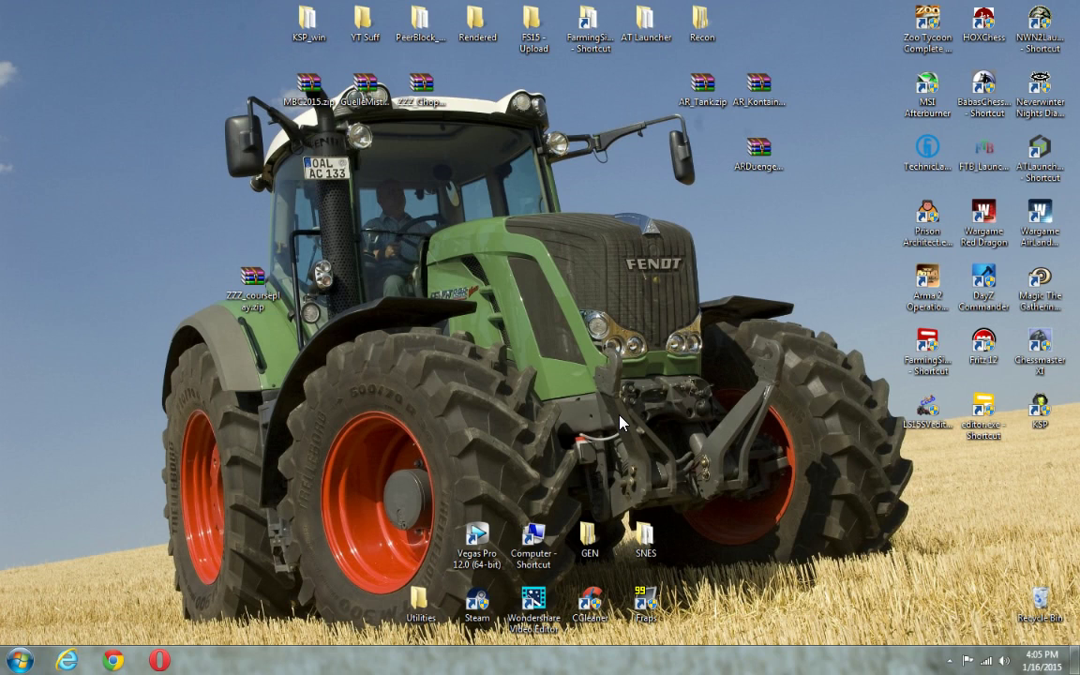